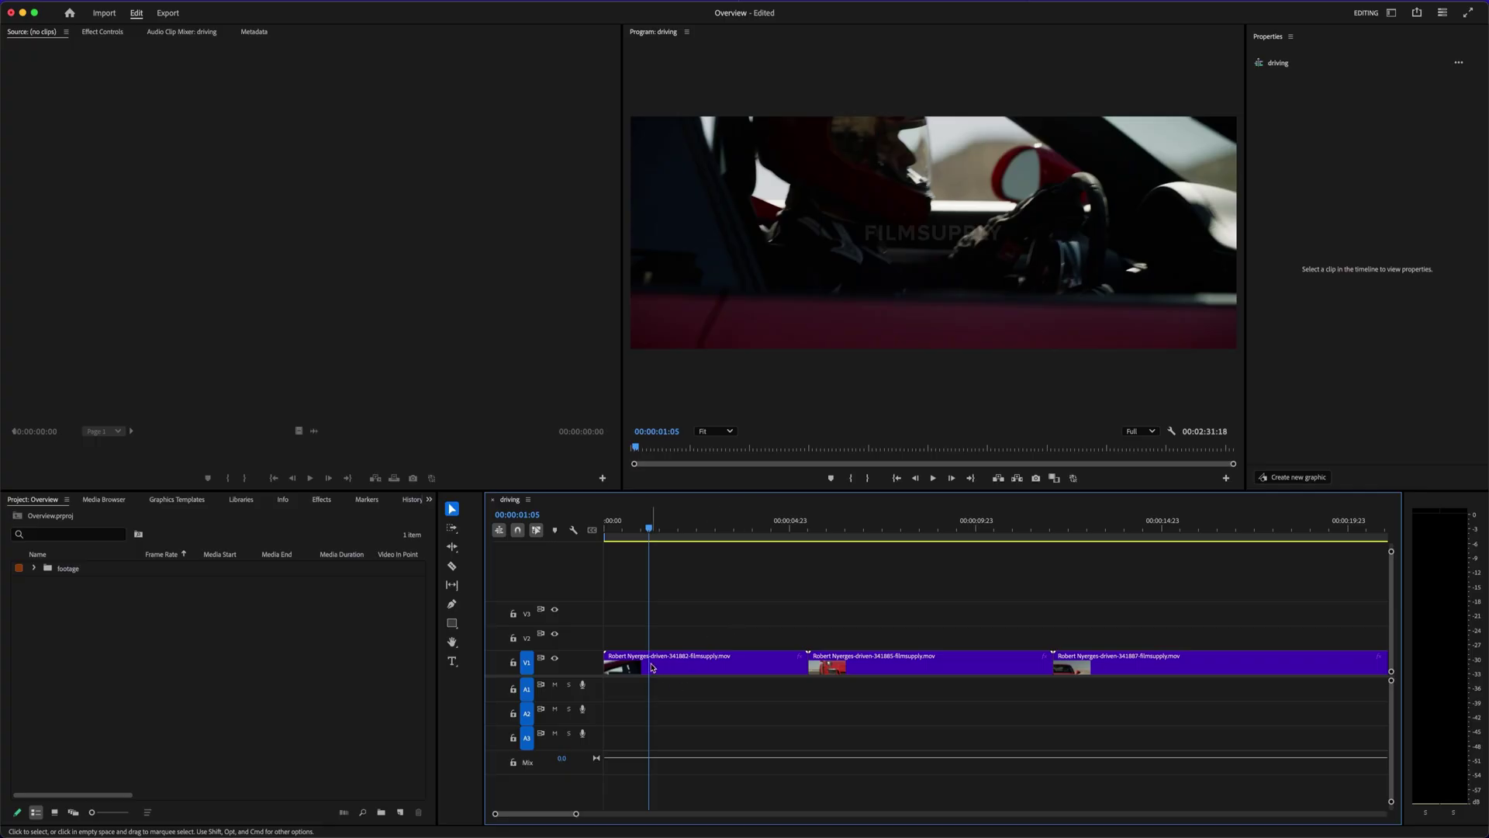
Step: Split the first clip on V1 with the Razor tool at the playhead, 00:00:01:05
click(453, 566)
click(659, 661)
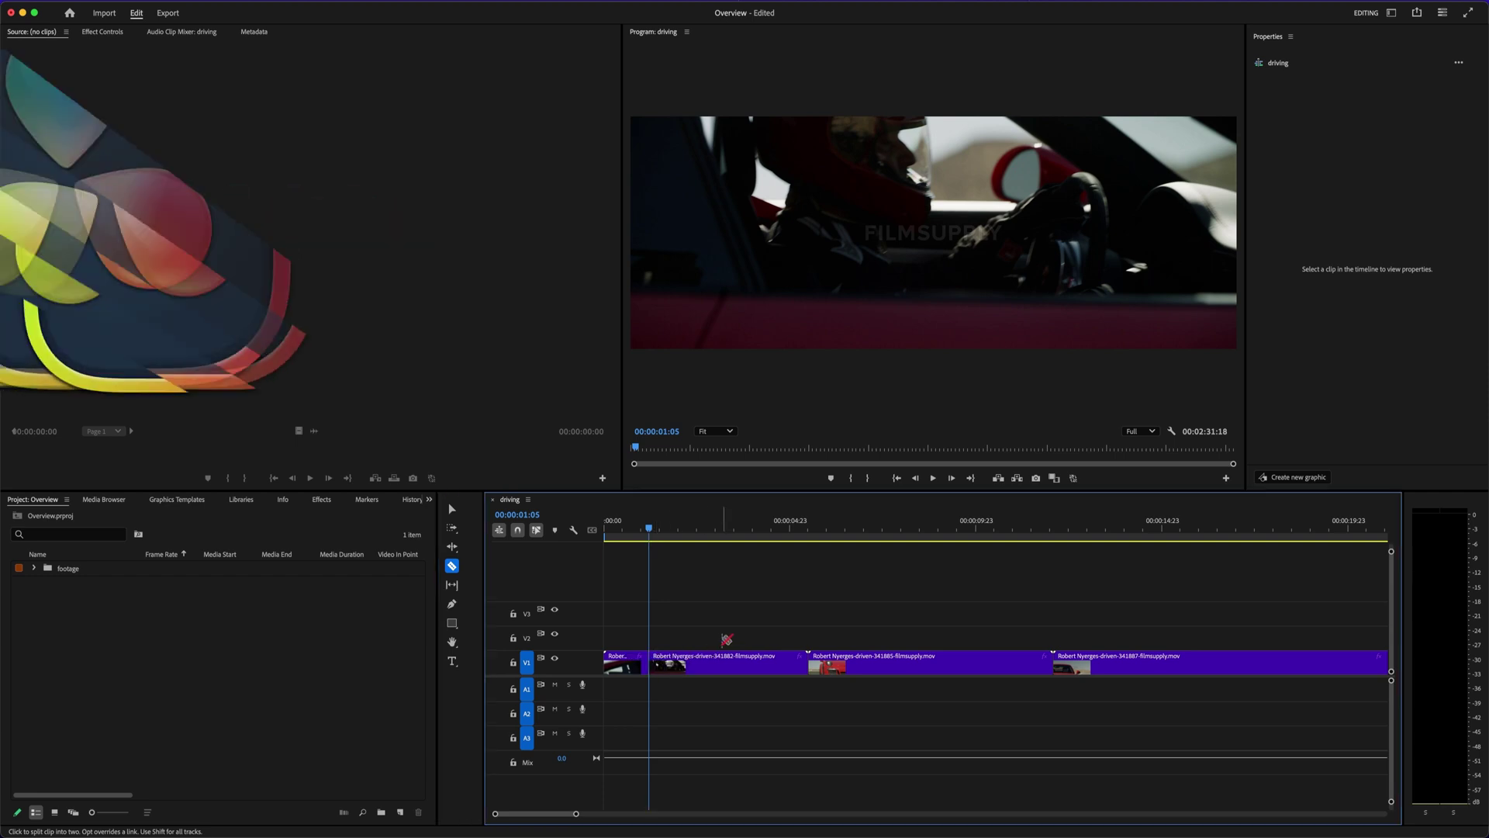
Step: Delete the second part of the split first clip on V1 and close the gap it leaves
click(452, 509)
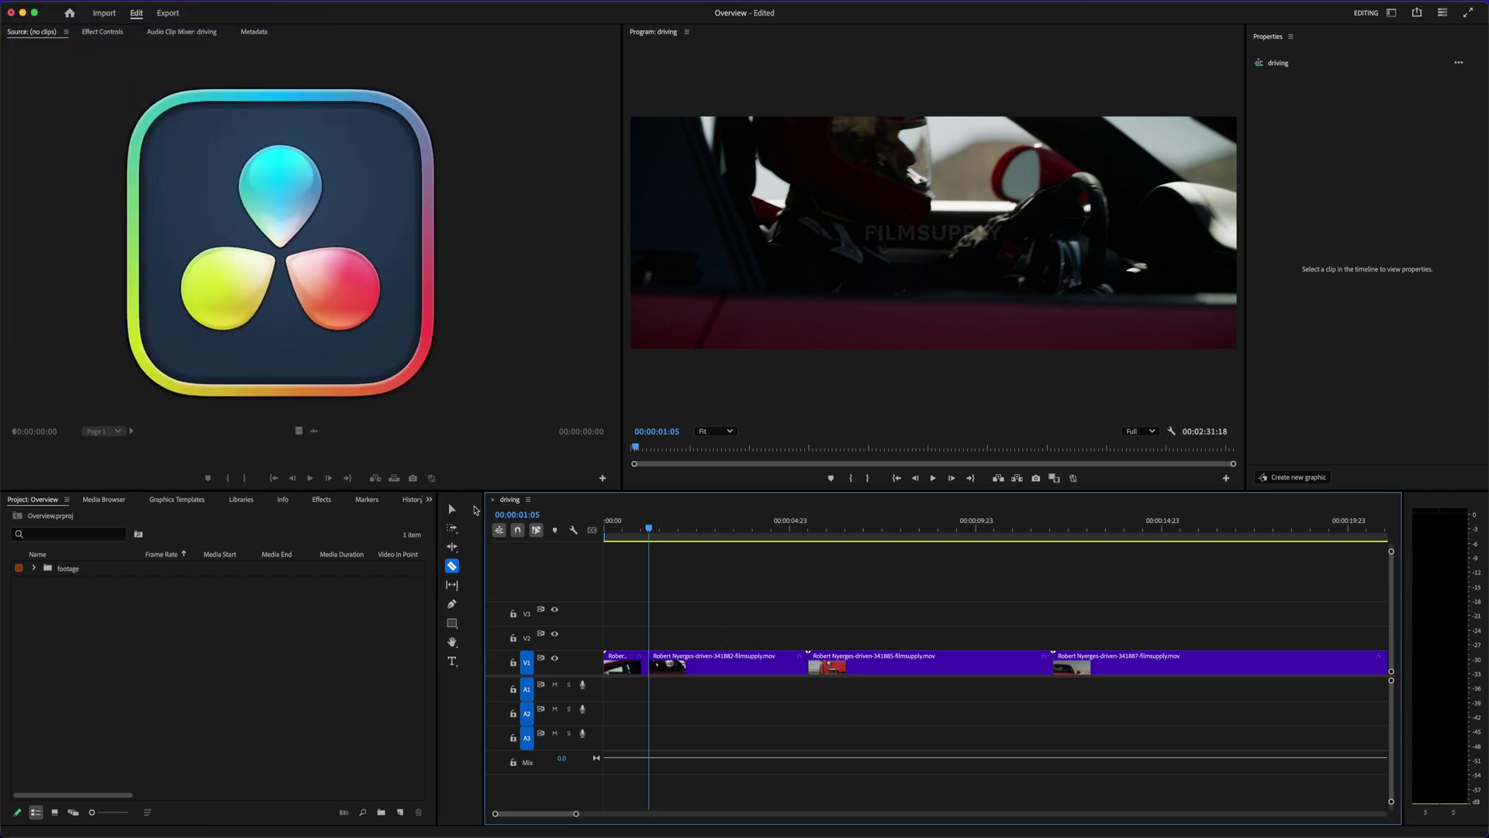
click(736, 673)
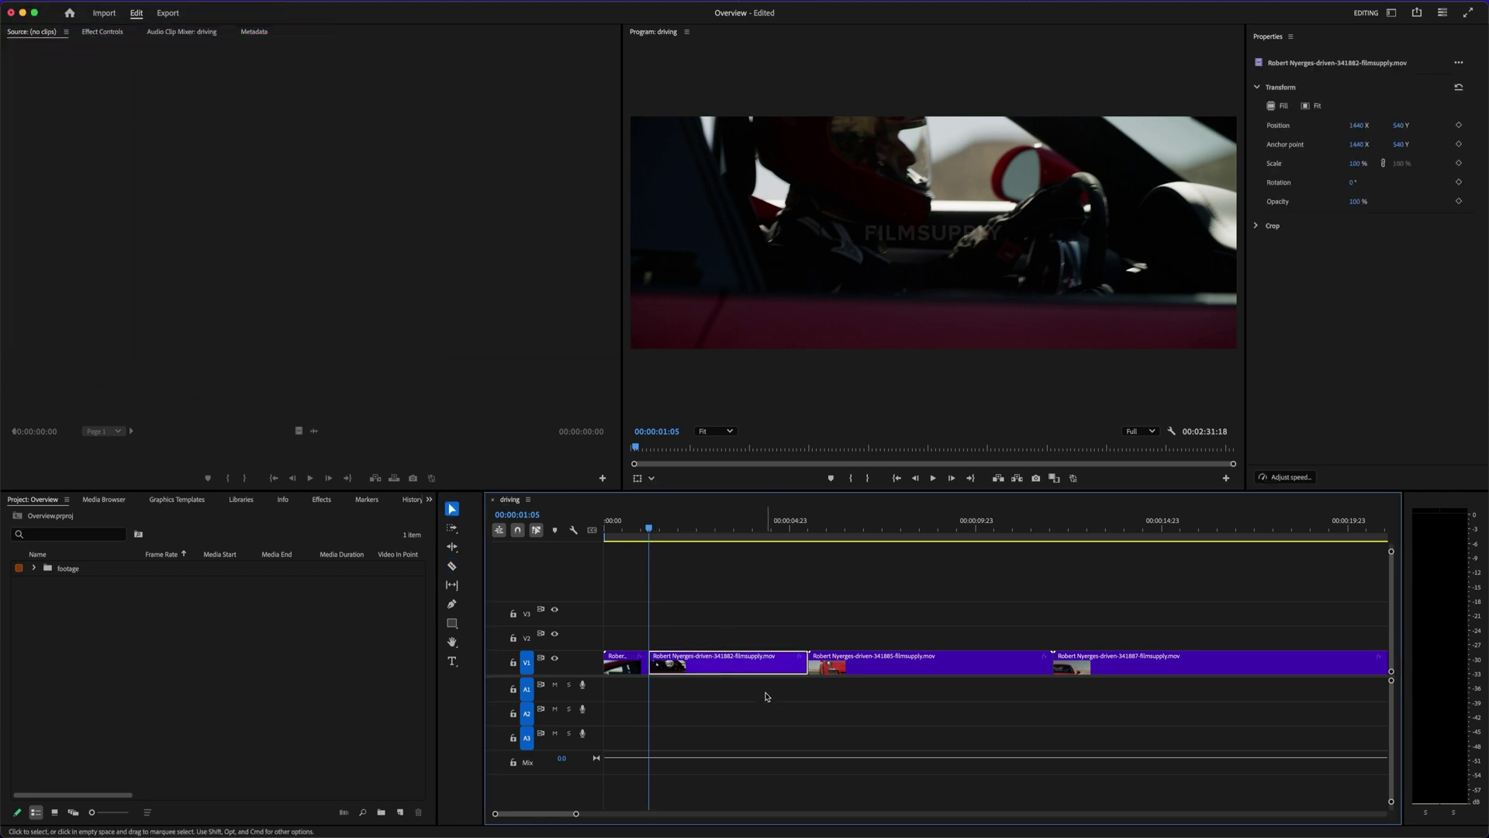
key(Delete)
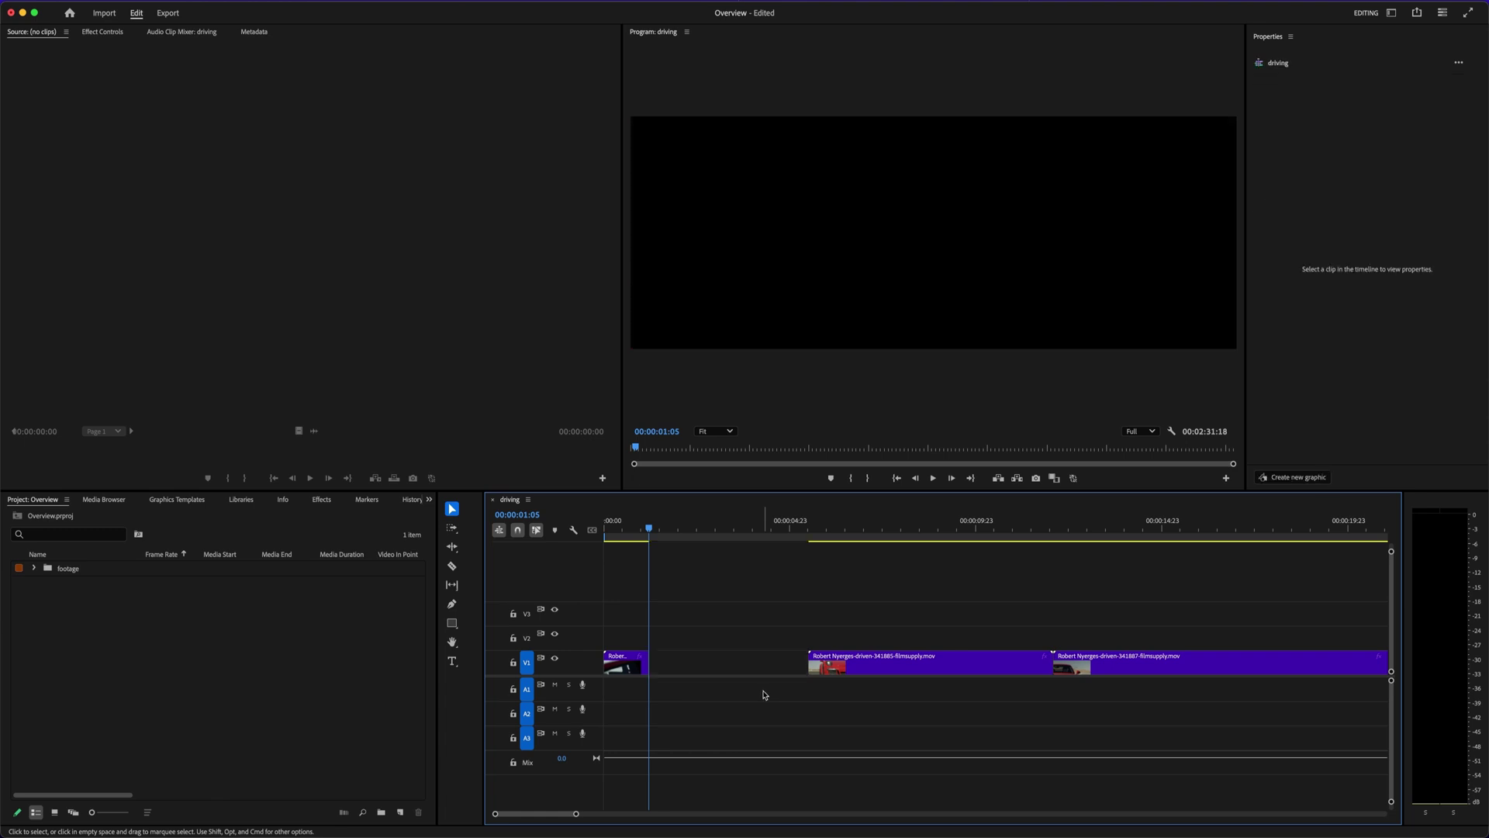
key(minus)
key(minus)
key(equal)
key(equal)
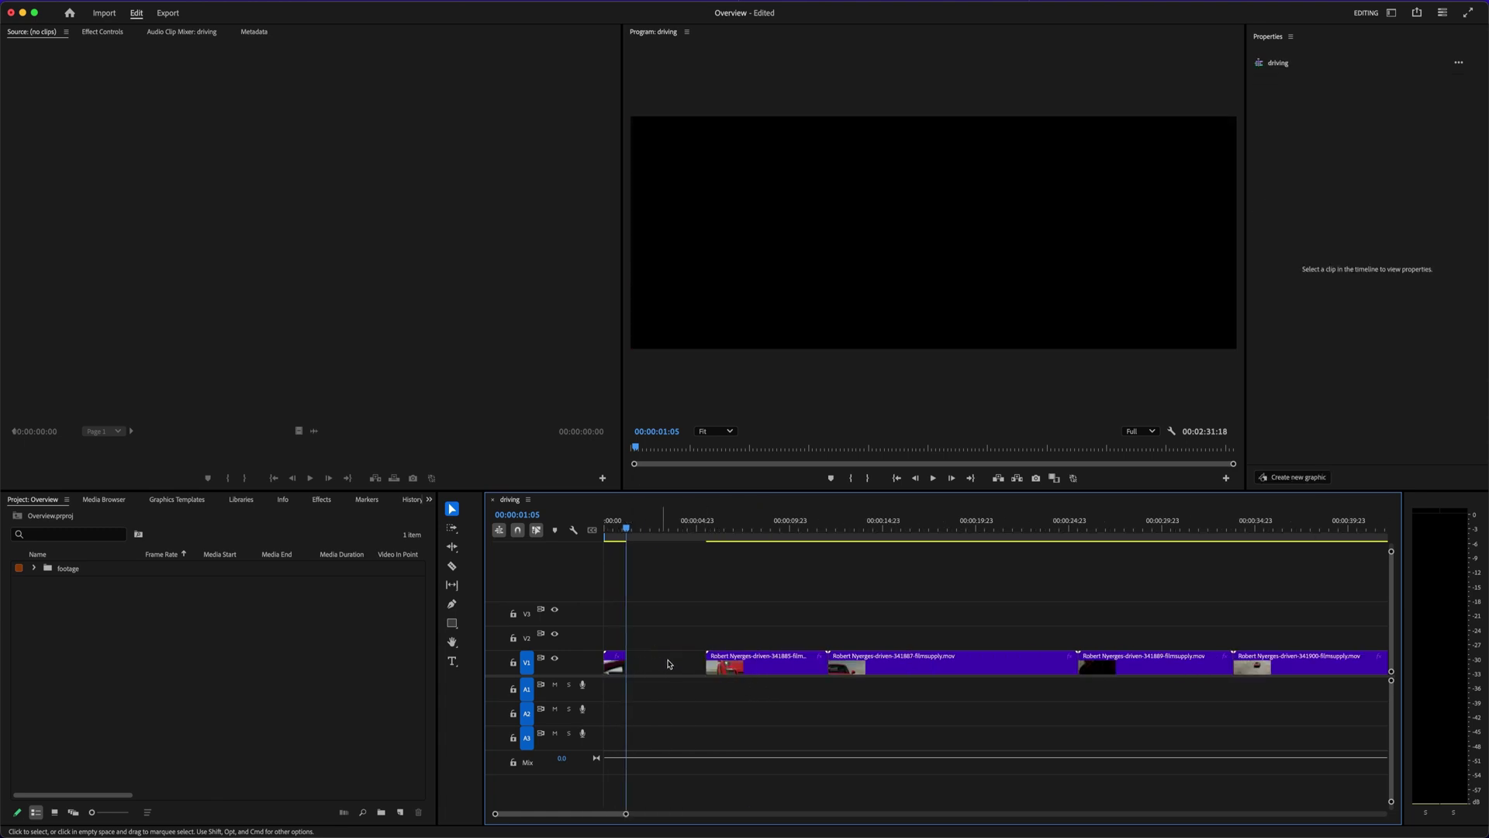
drag(710, 527, 649, 529)
click(762, 667)
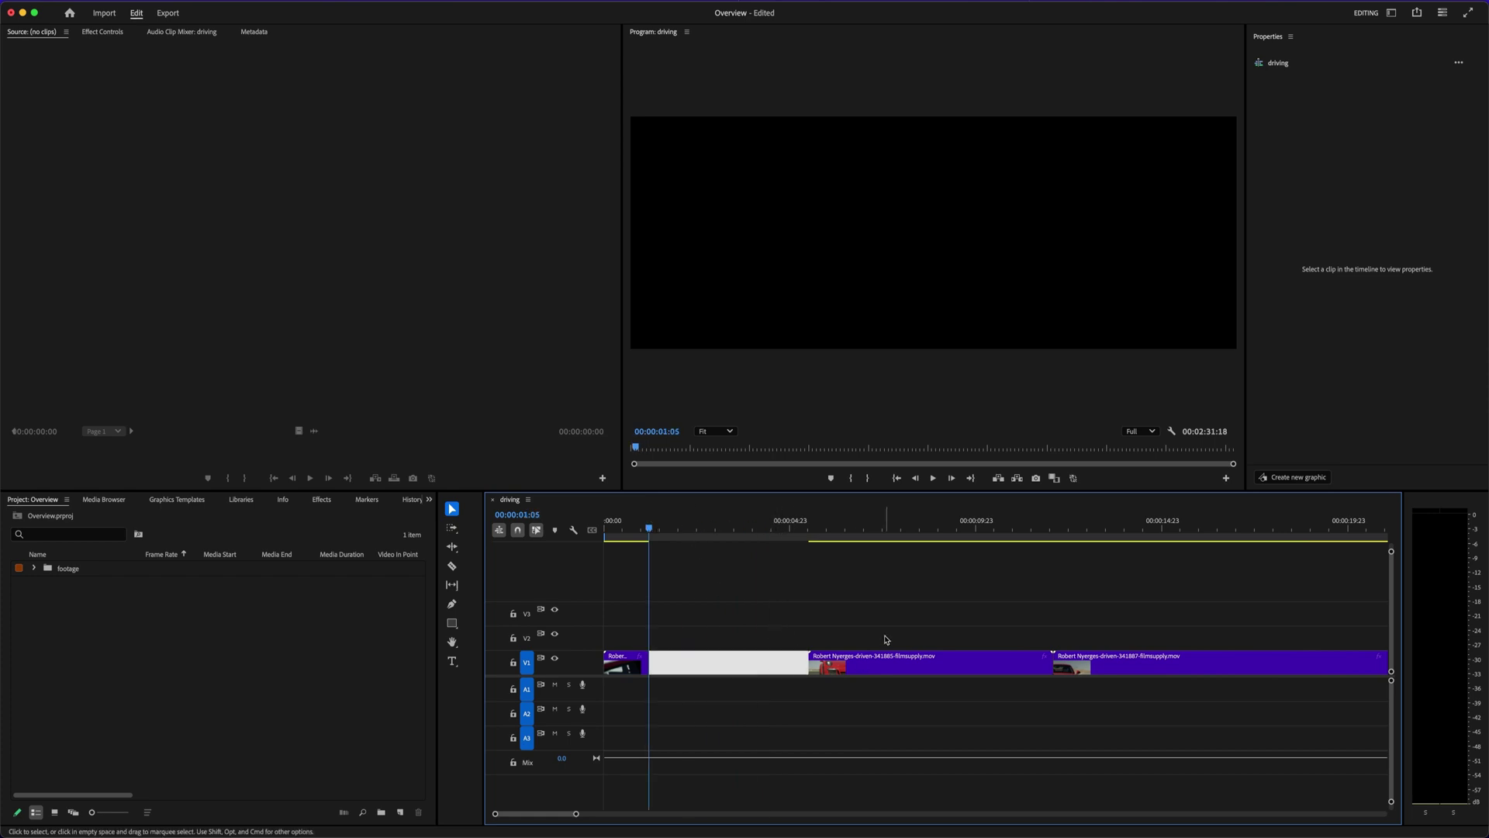
key(Delete)
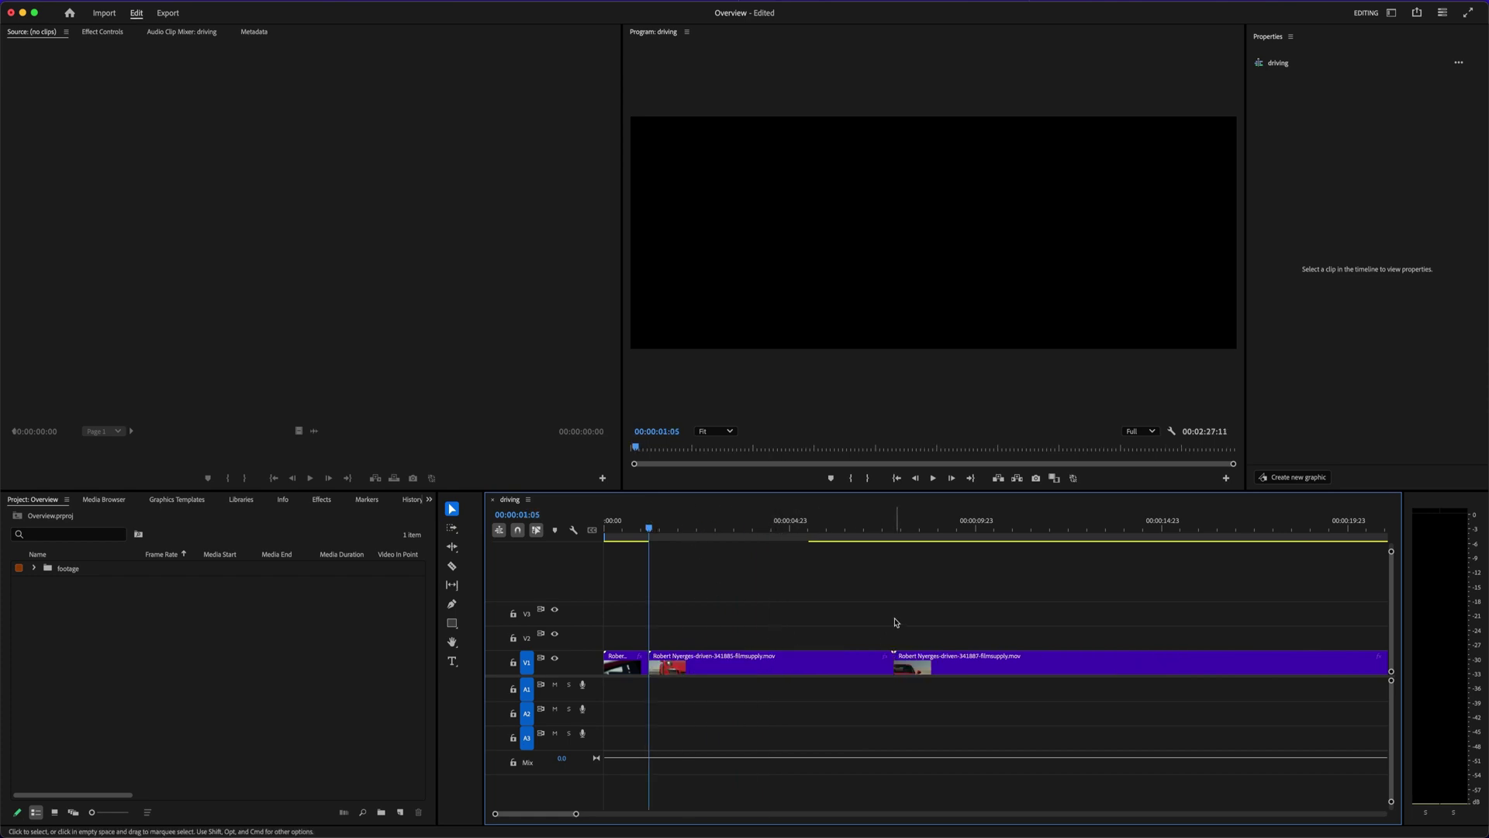
Step: Look over the whole timeline and undo both the gap removal and the clip deletion
key(minus)
key(minus)
key(minus)
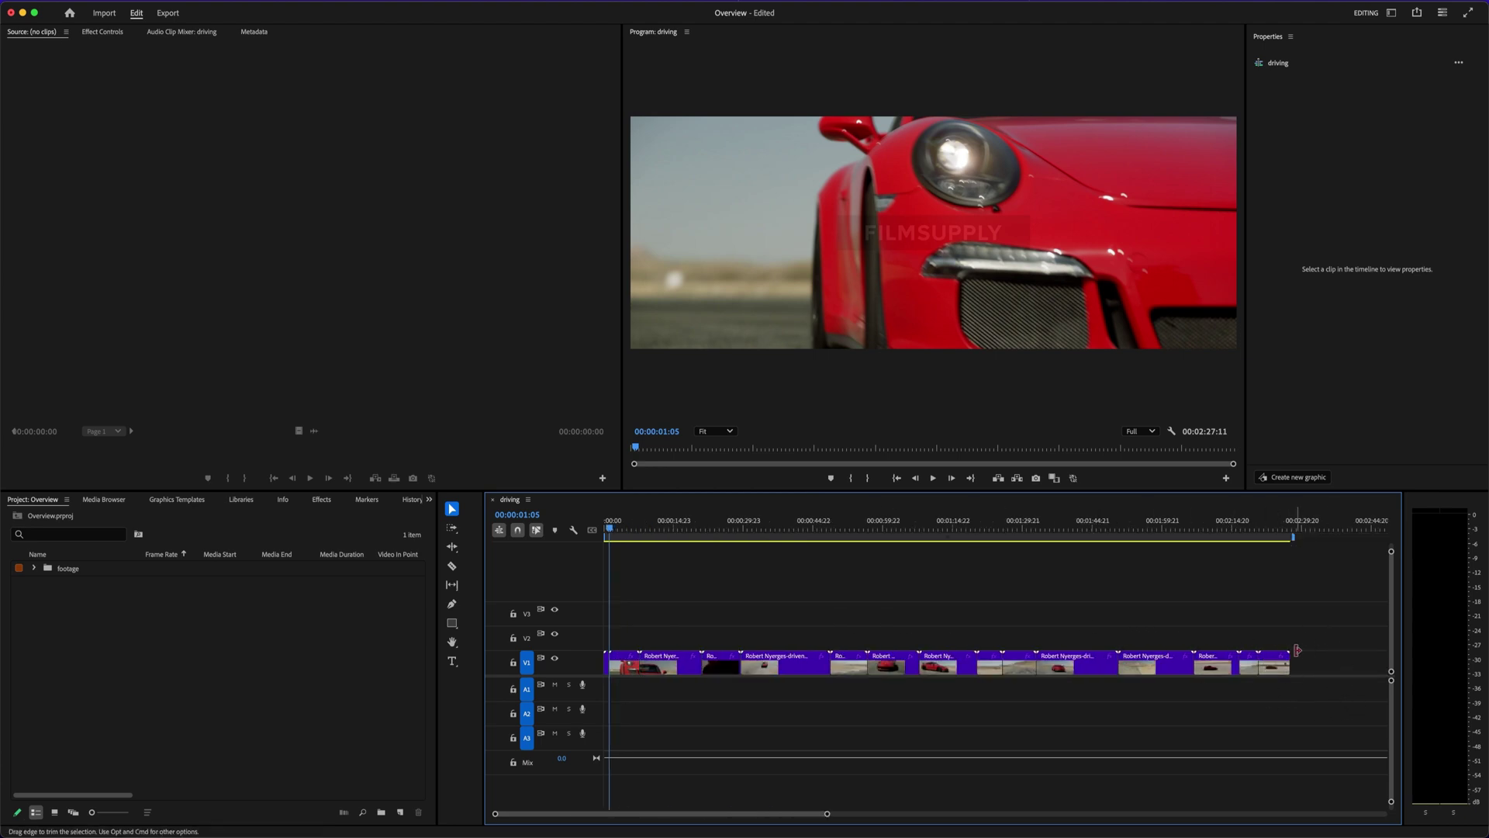
key(equal)
key(equal)
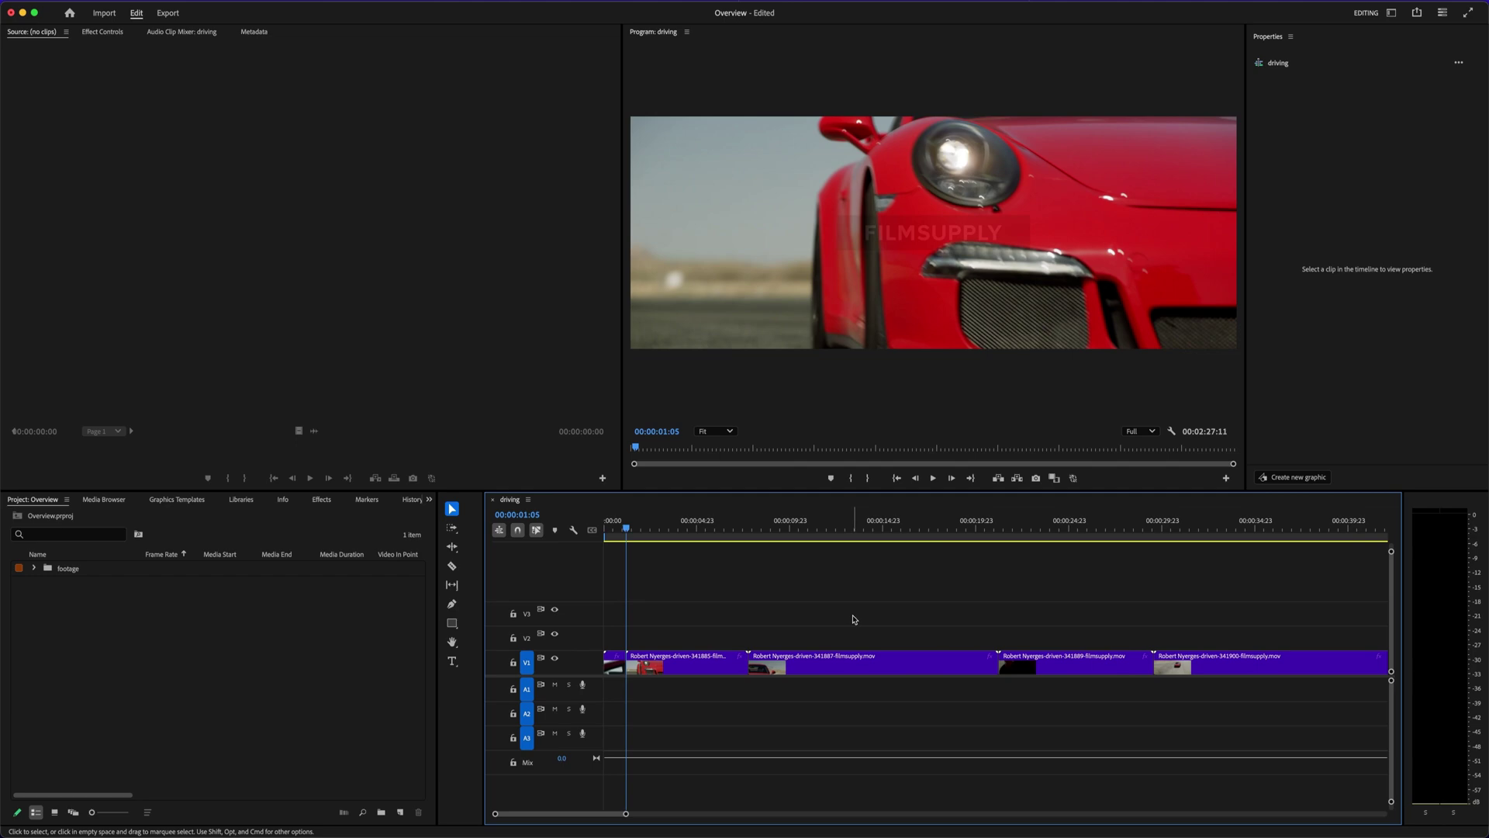
key(super+z)
key(super+z)
Step: Ripple delete the second part of the split first clip on V1
click(660, 673)
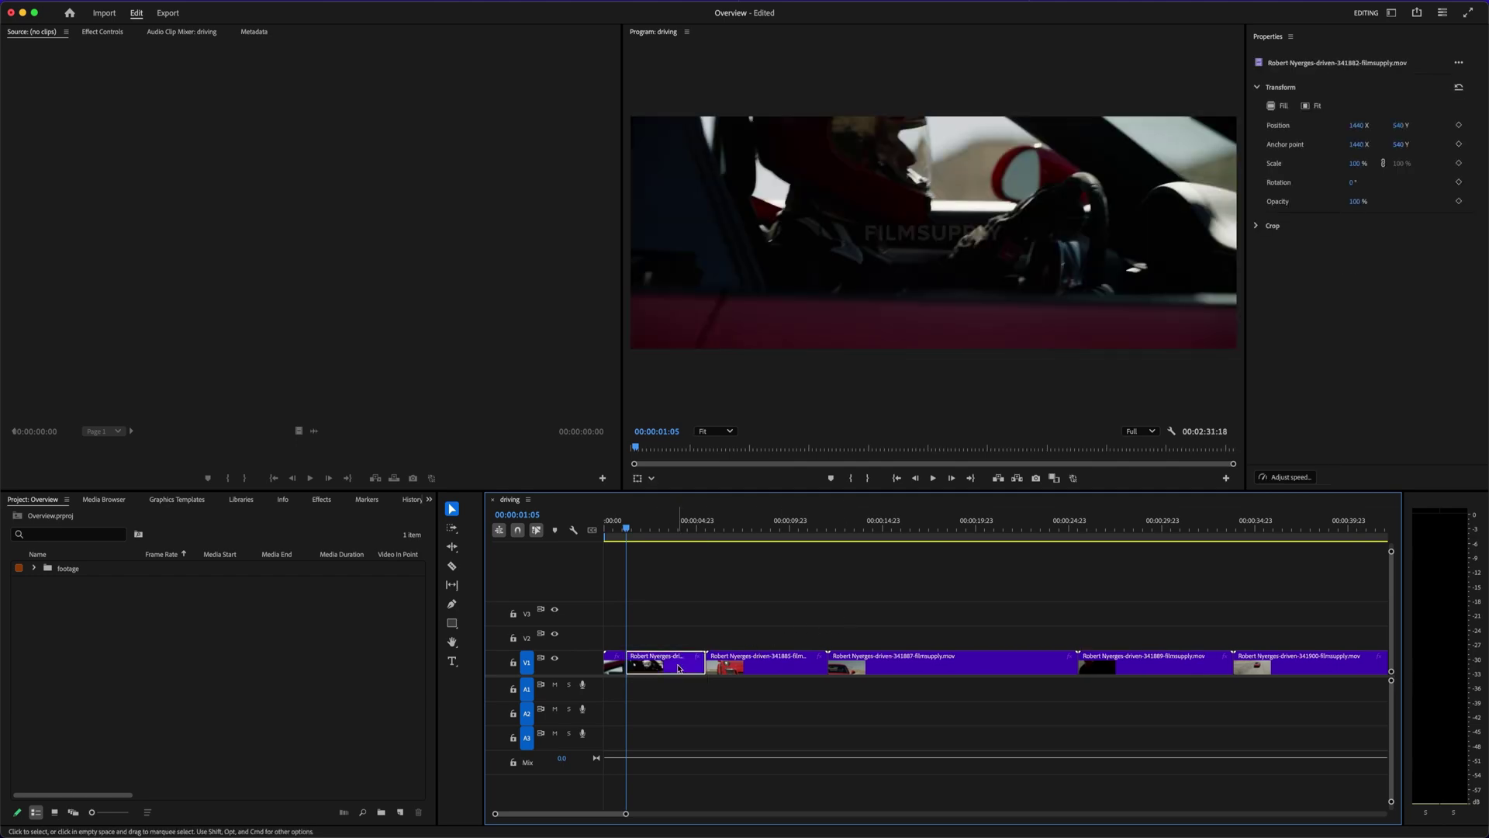
right_click(679, 667)
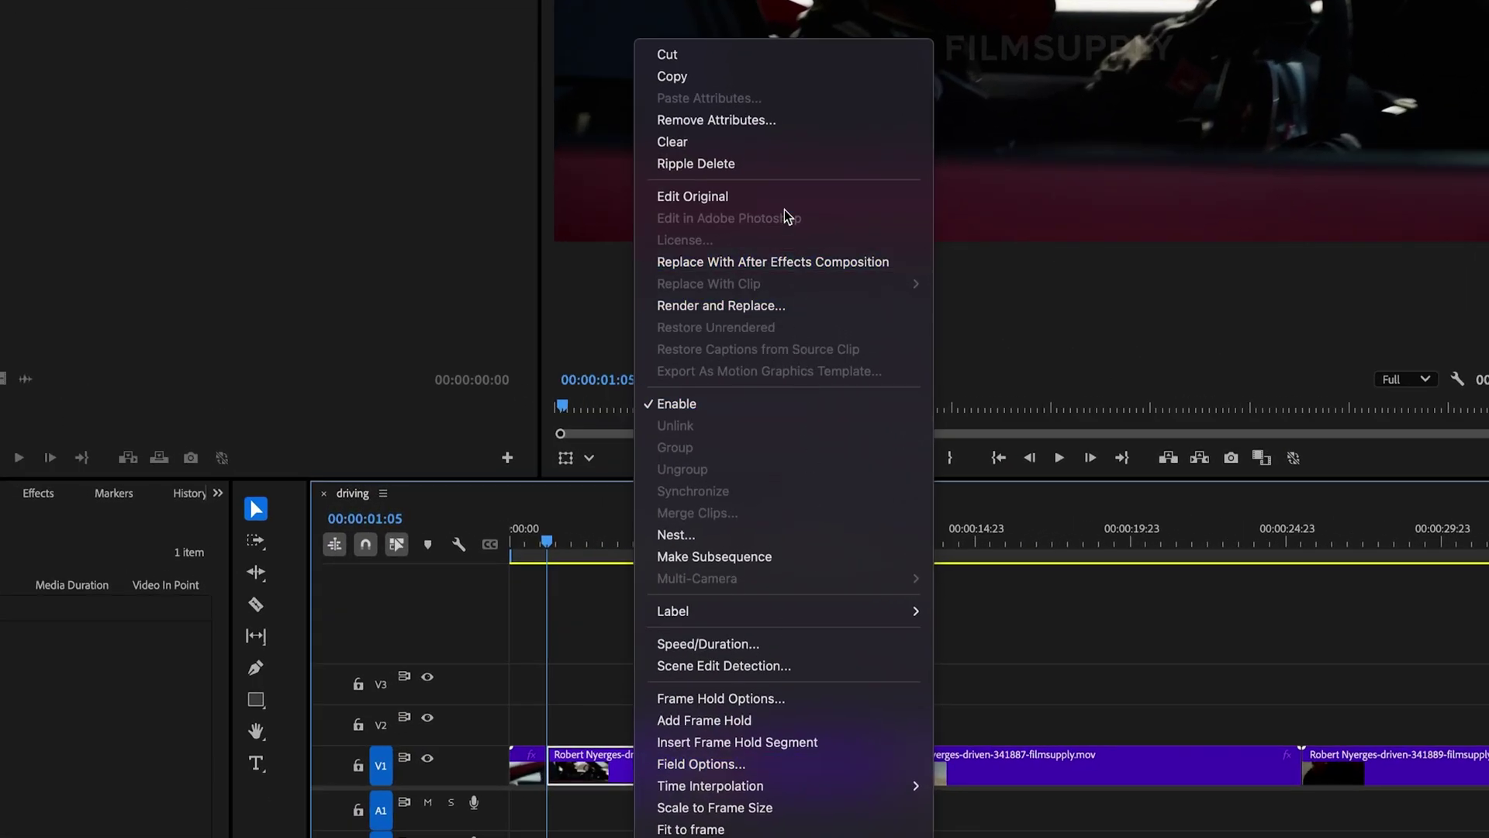
click(757, 166)
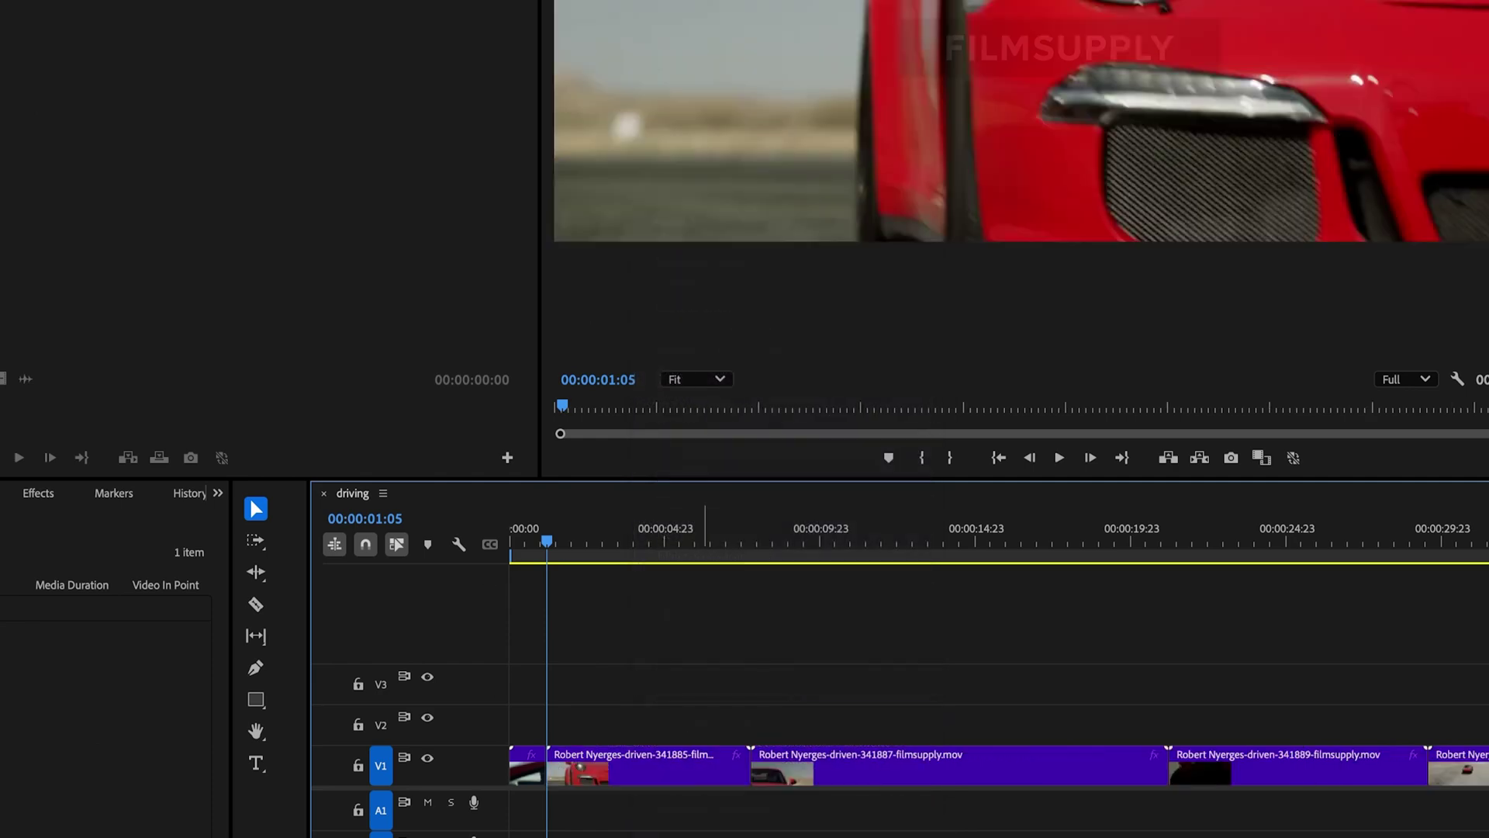
Step: Play the 341908 clip from about 00:00:49:00 and split it on V1 at 00:00:49:16
key(minus)
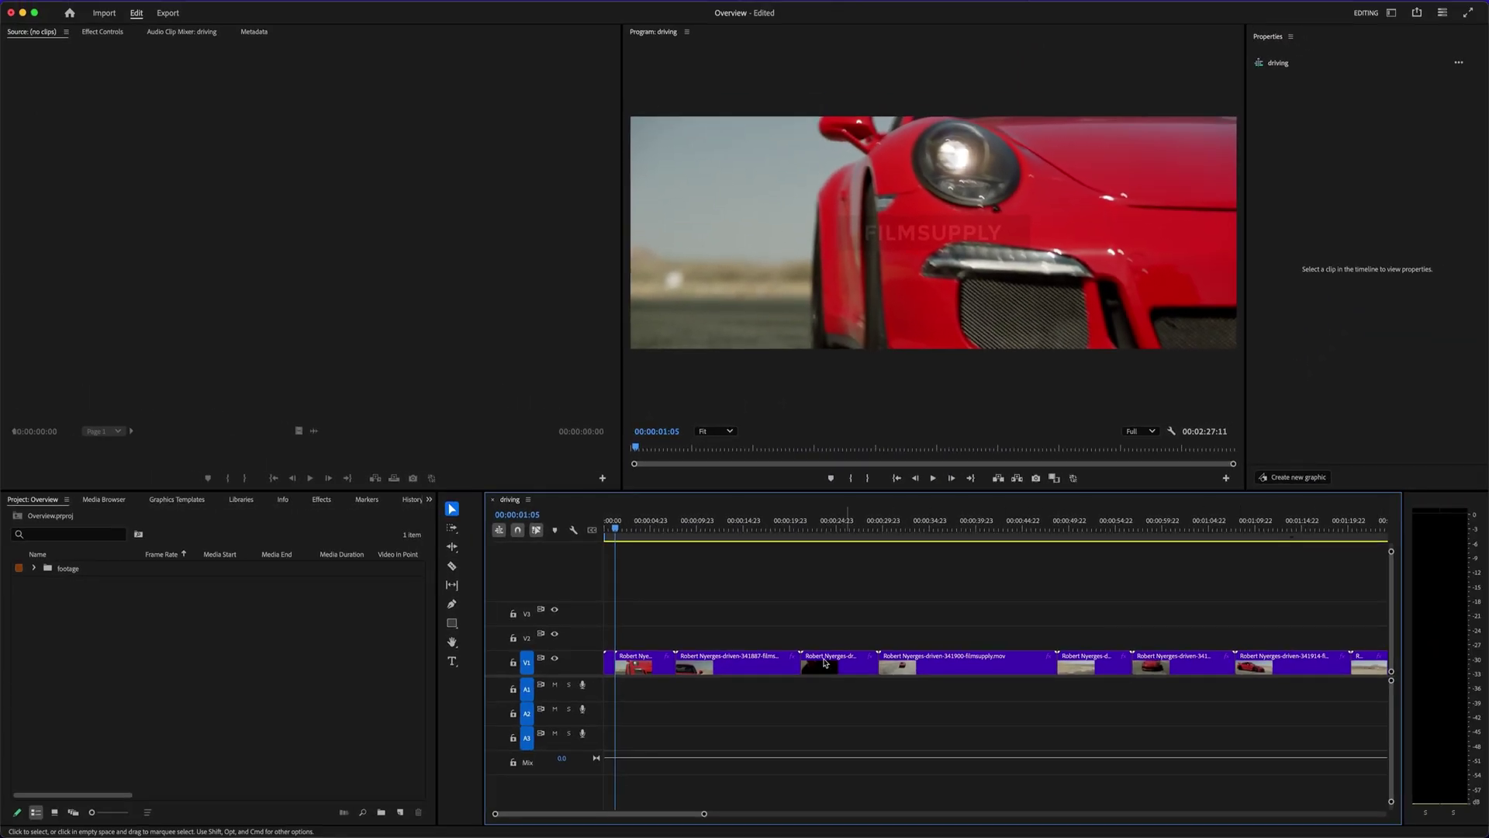
drag(729, 530, 1064, 572)
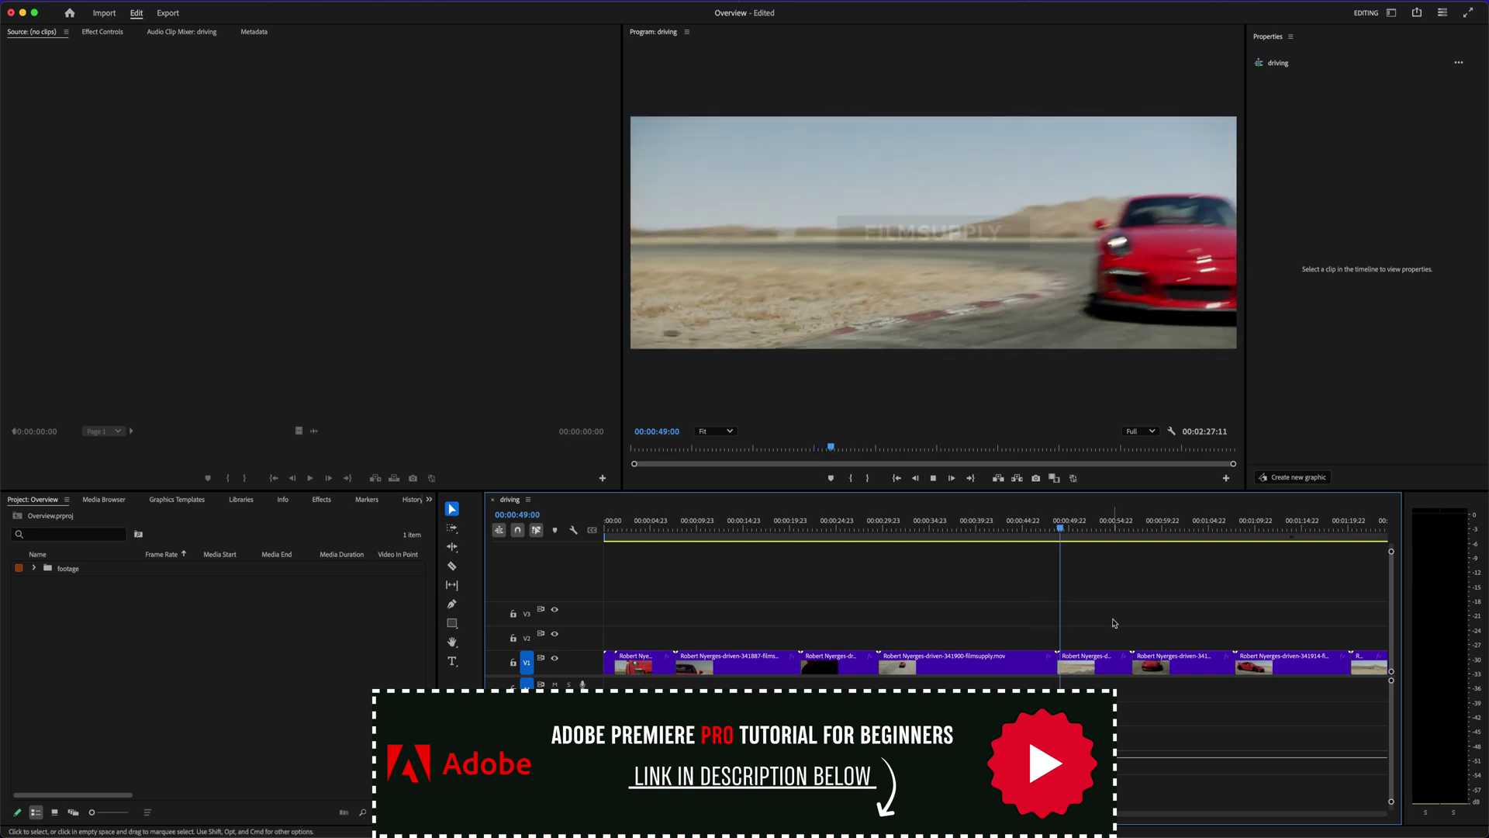
key(space)
key(space)
key(c)
click(1066, 663)
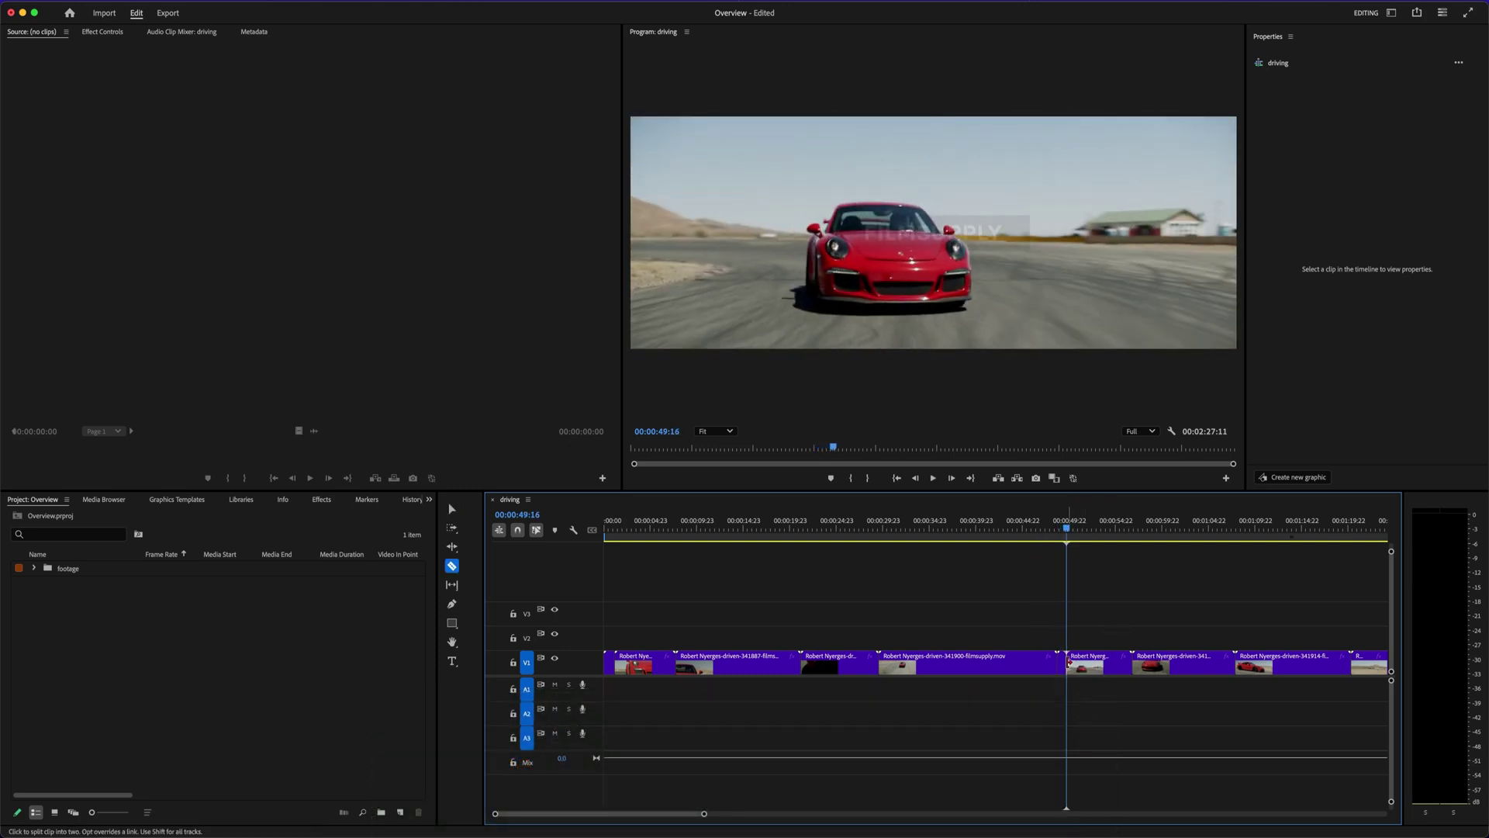
Step: Try moving the short first piece of the 341908 clip to V2 near the sequence start and shifting the V1 clips later, and undo it
key(v)
drag(1063, 663, 621, 640)
key(minus)
drag(1353, 630, 611, 663)
click(643, 626)
click(724, 610)
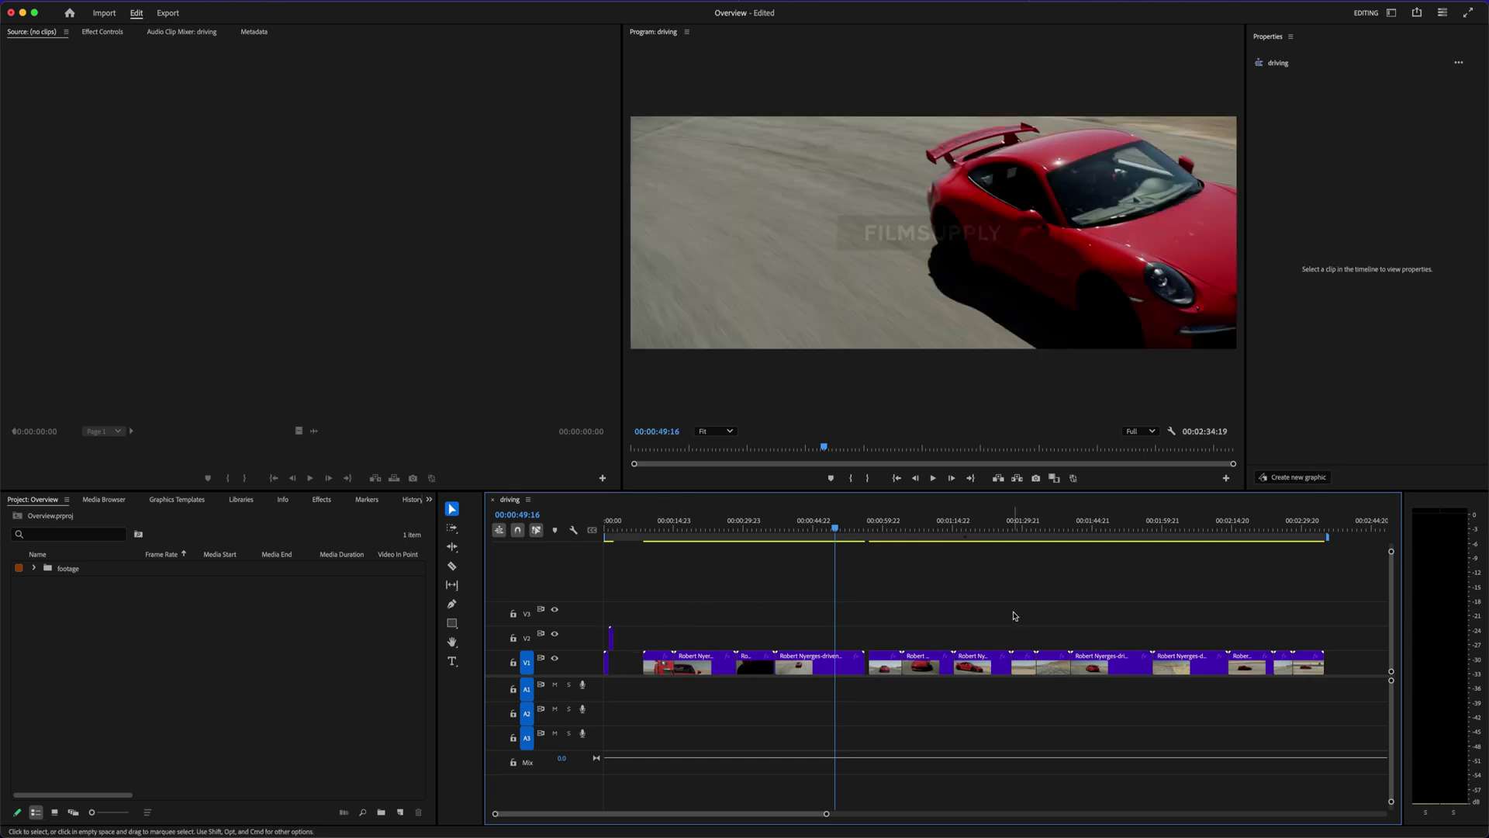
key(super+z)
Step: Cut the short piece just before 00:00:49:16 on V1 to the clipboard
key(equal)
key(equal)
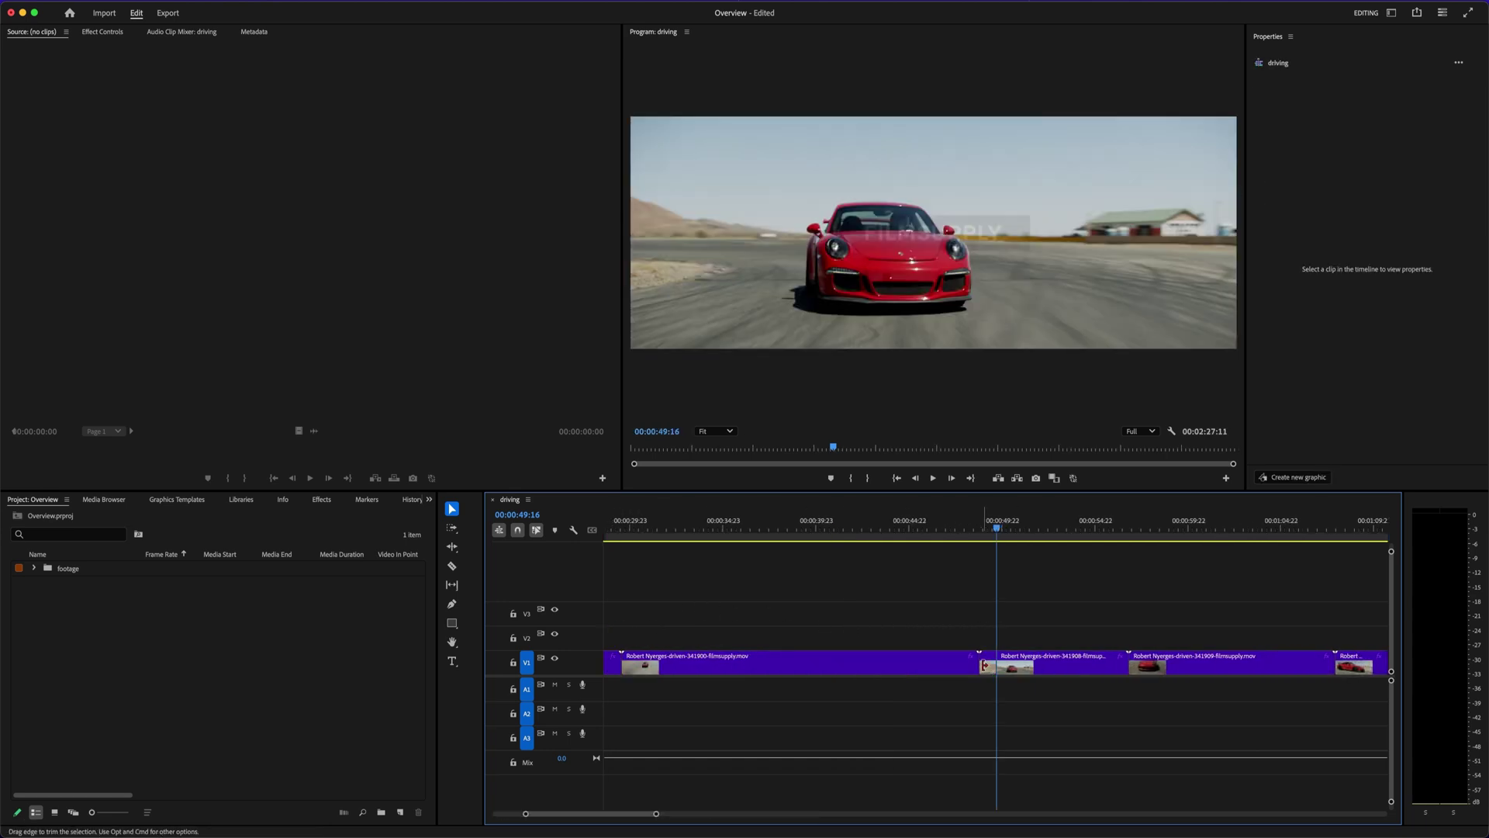
click(989, 665)
key(minus)
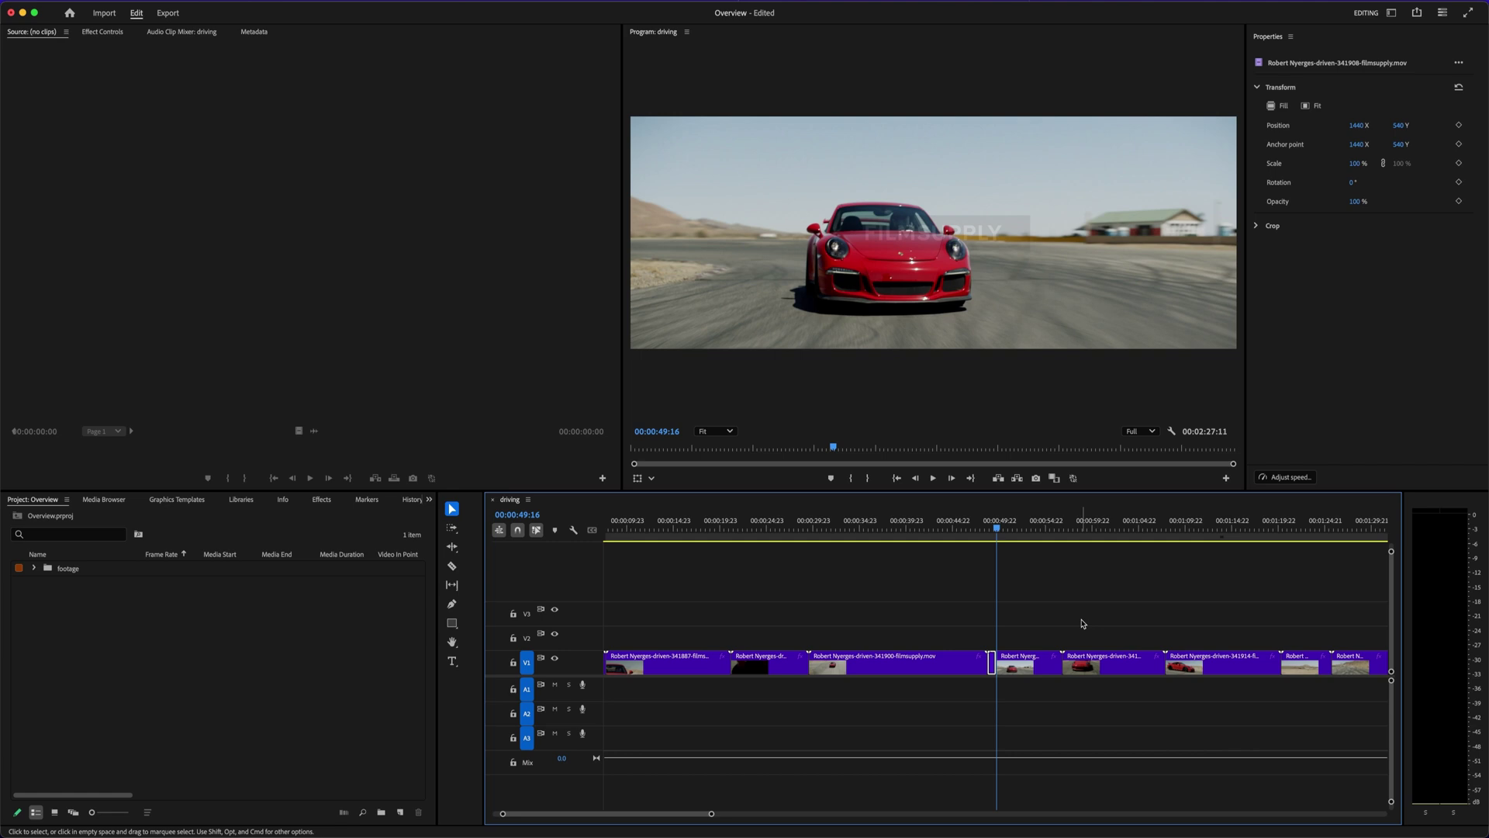
click(1083, 624)
Step: Paste-insert the cut piece on V1 at the first edit point, 00:00:01:05, and play back the result
key(minus)
click(634, 523)
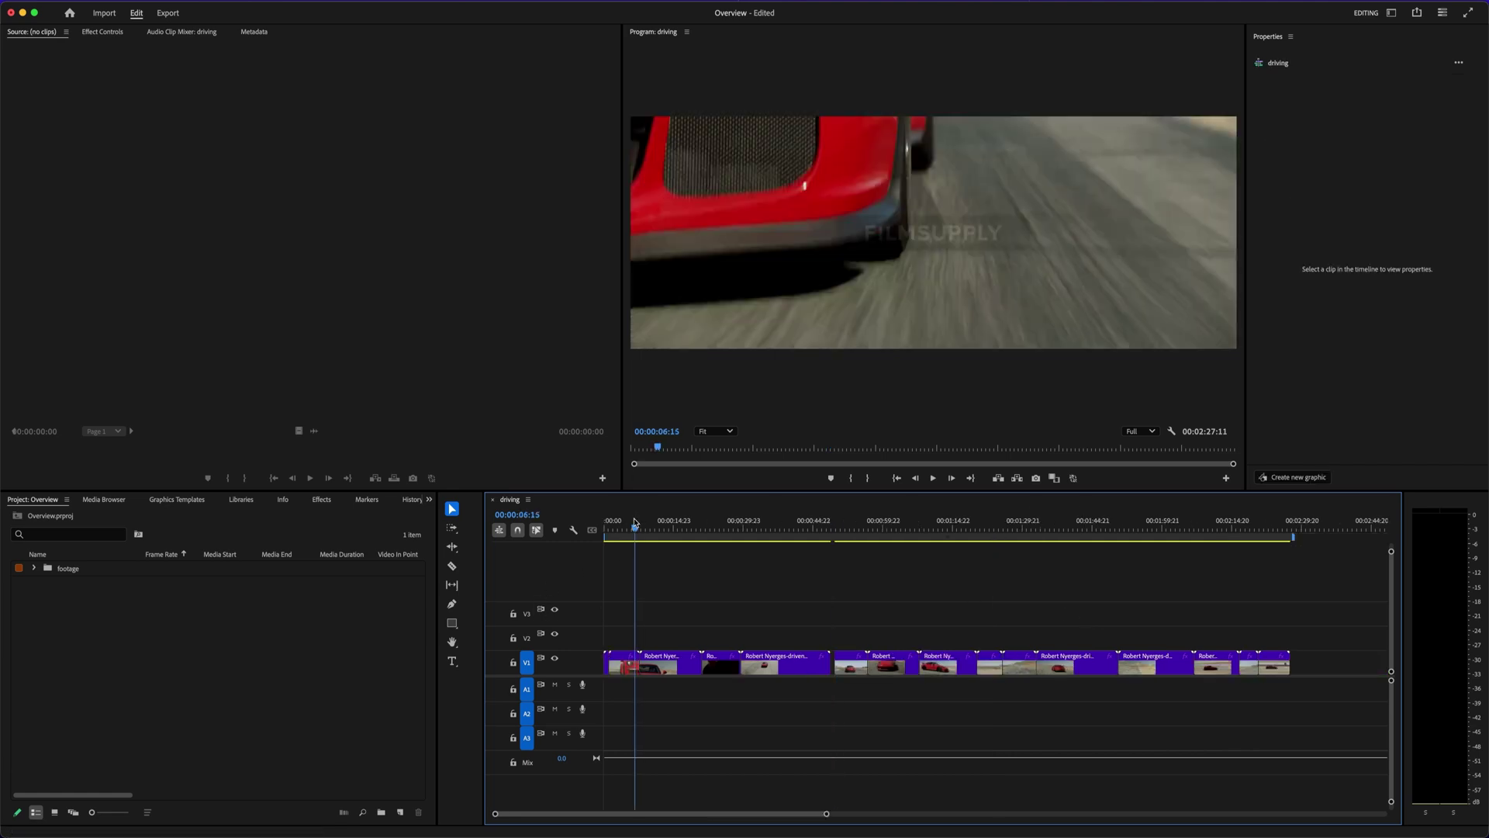
key(Home)
key(equal)
key(equal)
key(equal)
key(equal)
key(Down)
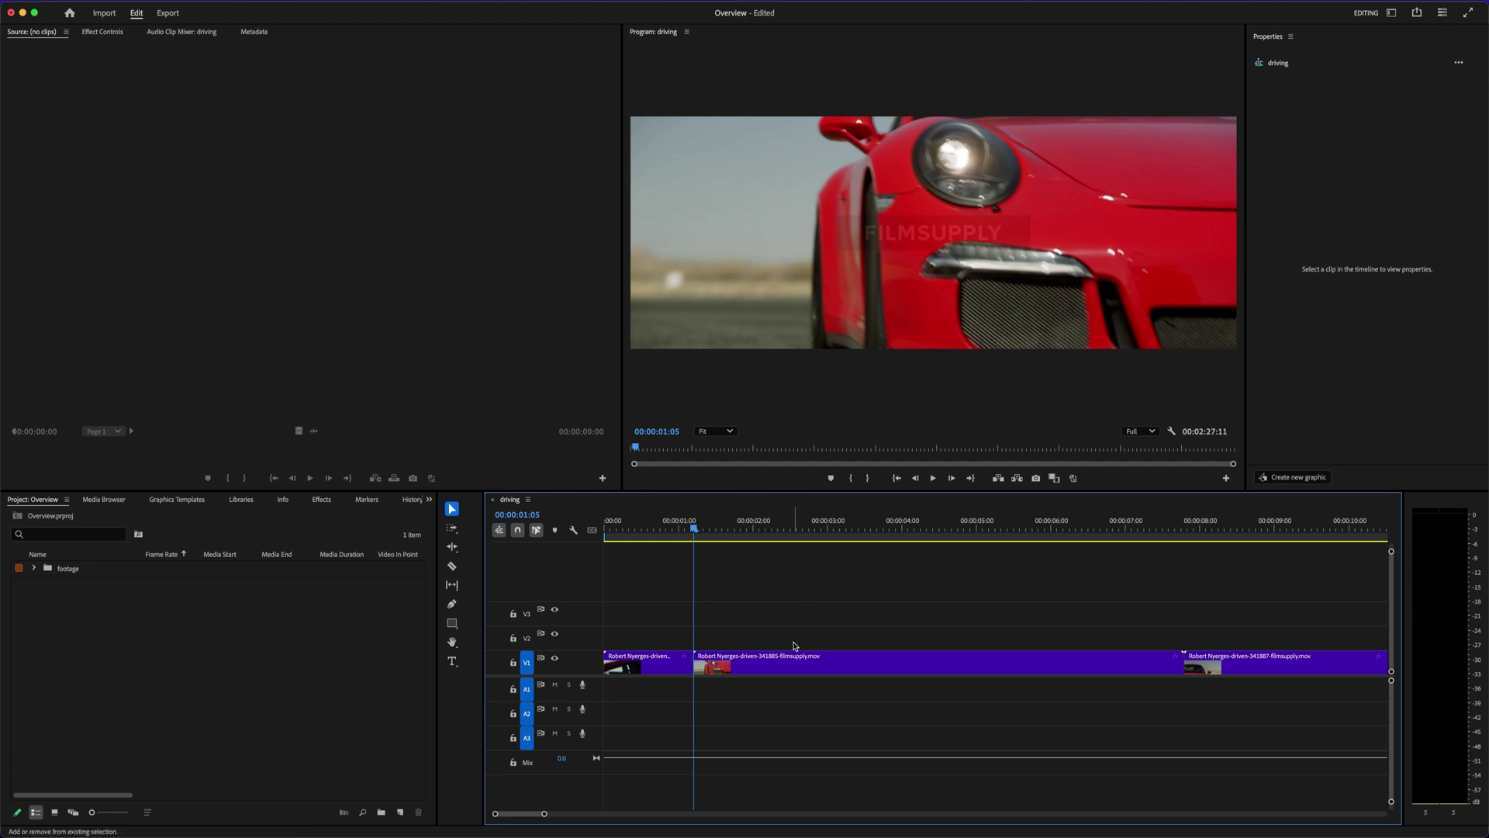
key(super+shift+v)
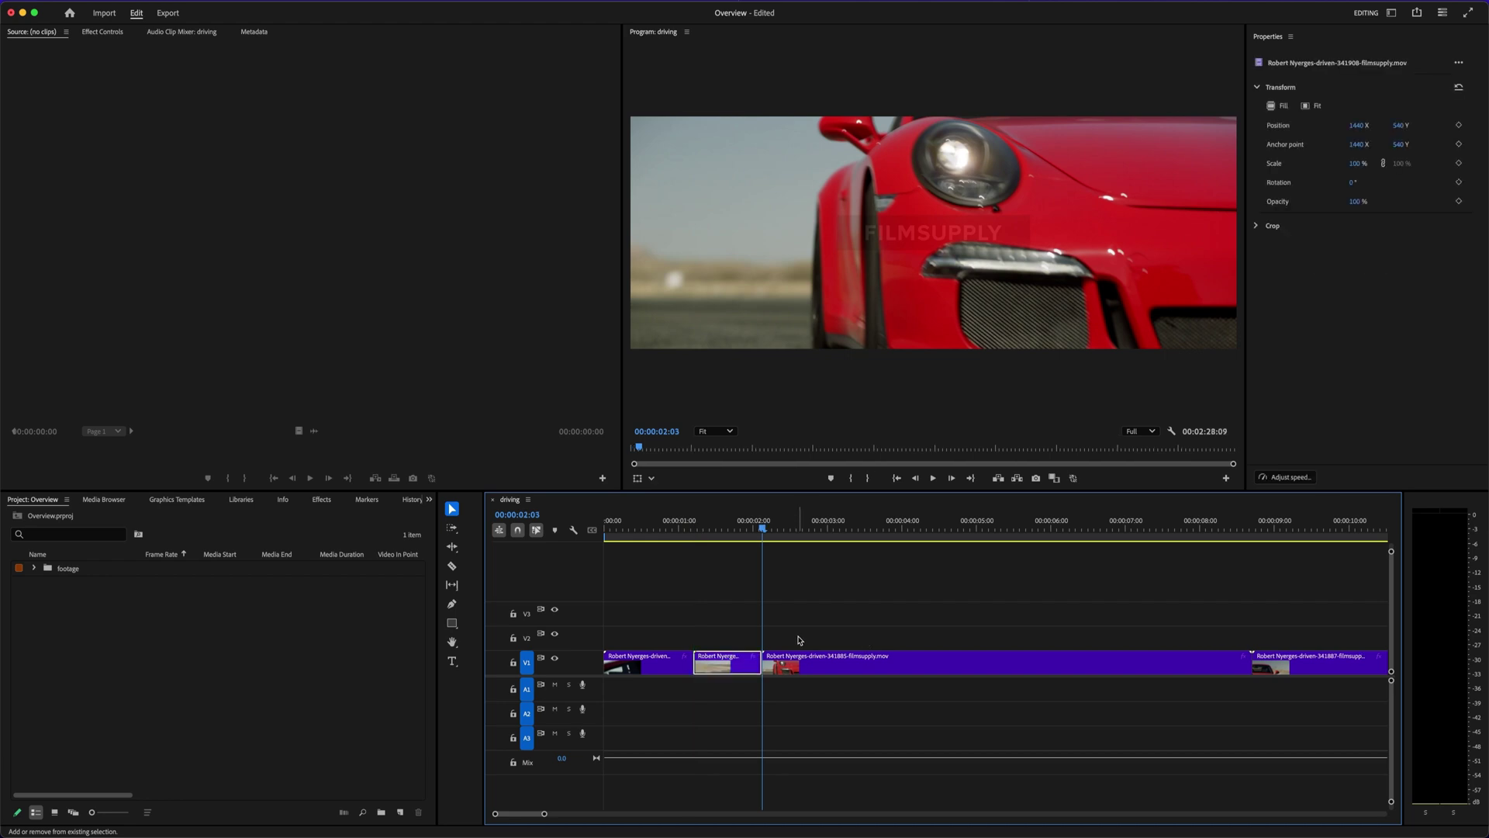
click(853, 625)
key(Up)
key(minus)
key(space)
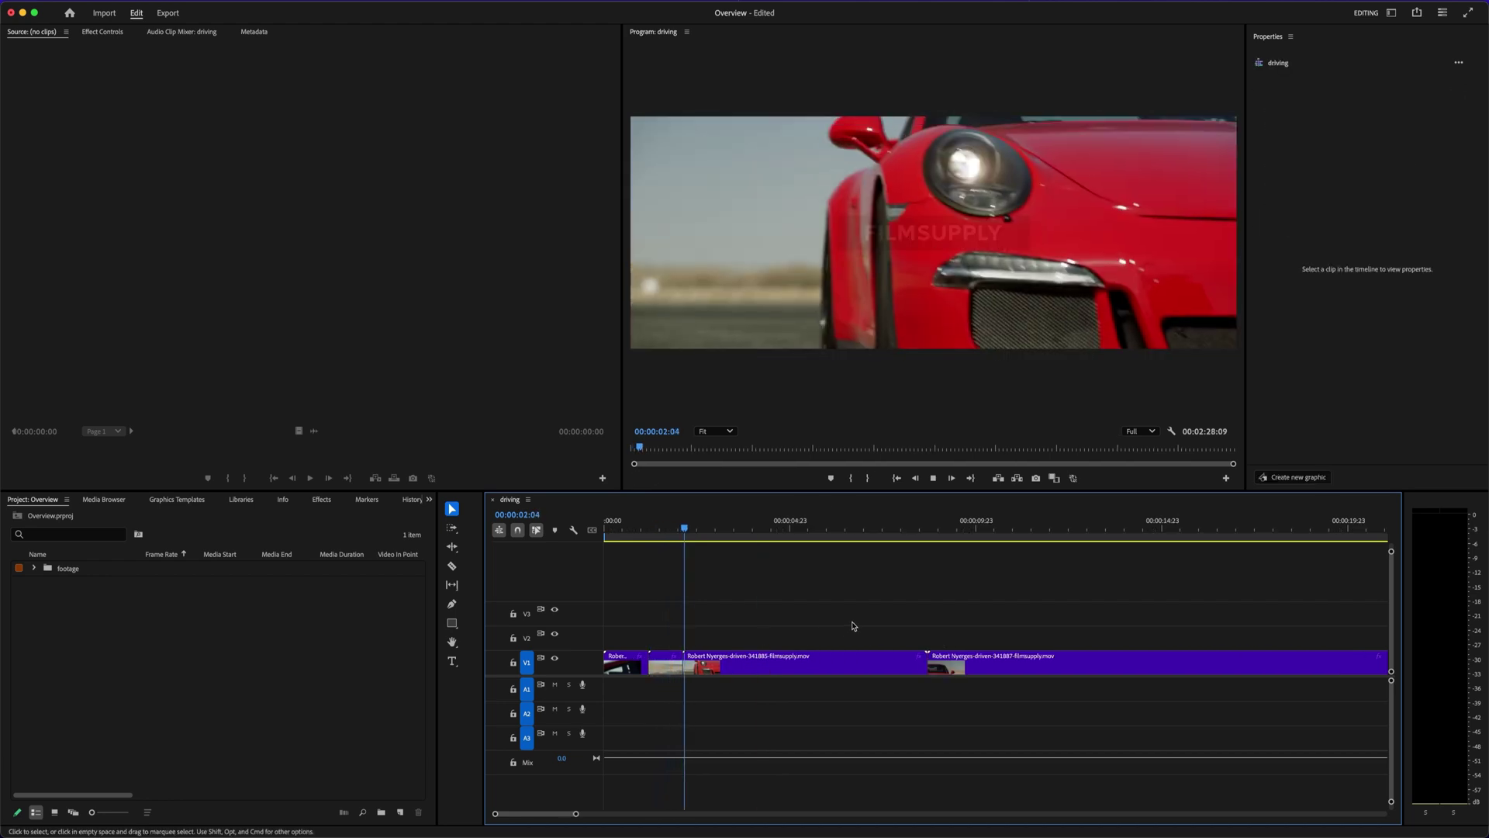
Step: Delete all clips on V1 that lie beyond the gap after the opening clips ending at 00:00:05:08
key(minus)
key(minus)
drag(1119, 641, 691, 680)
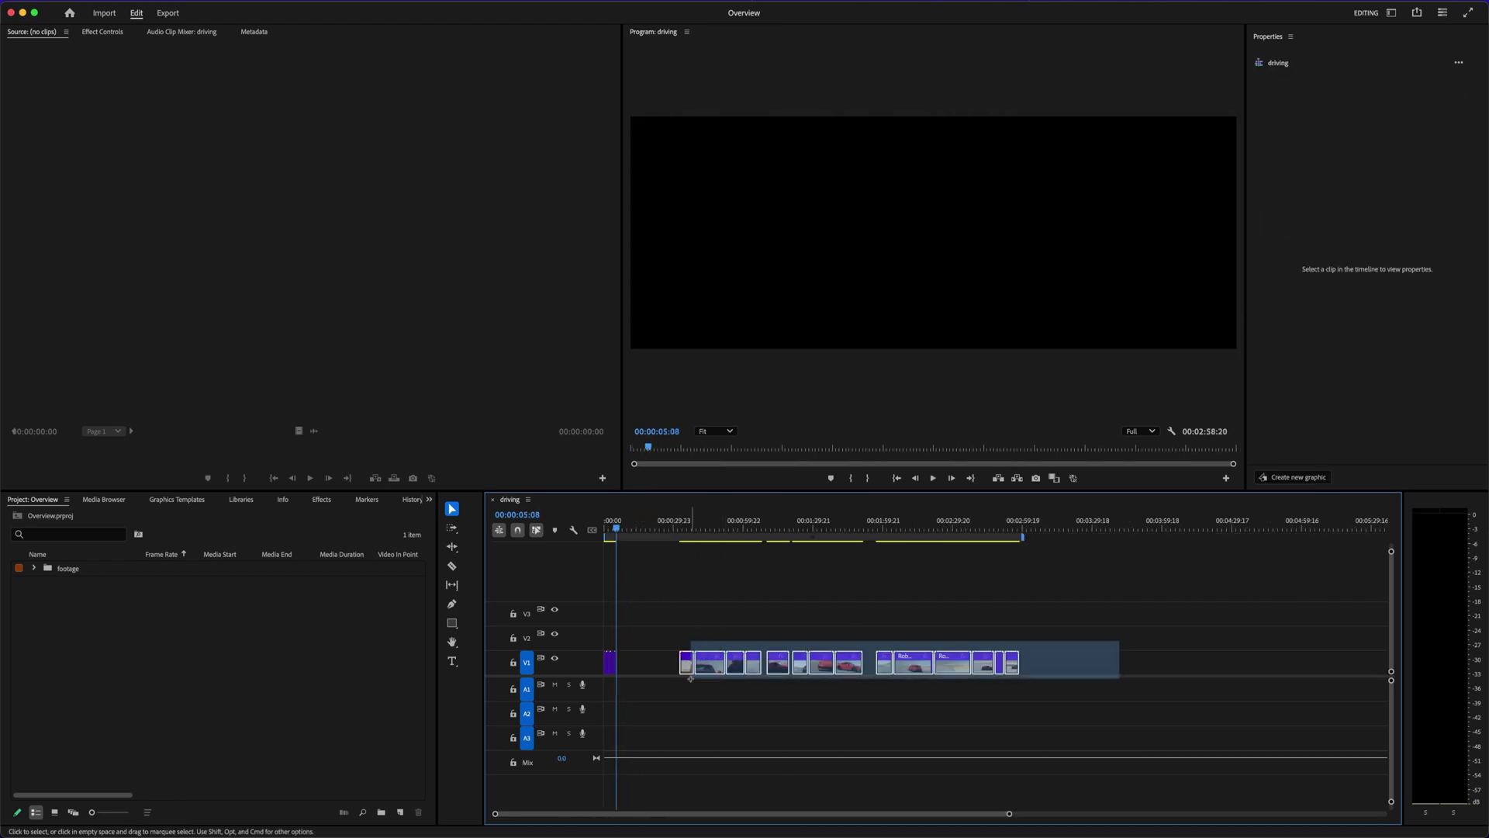
key(equal)
key(equal)
key(equal)
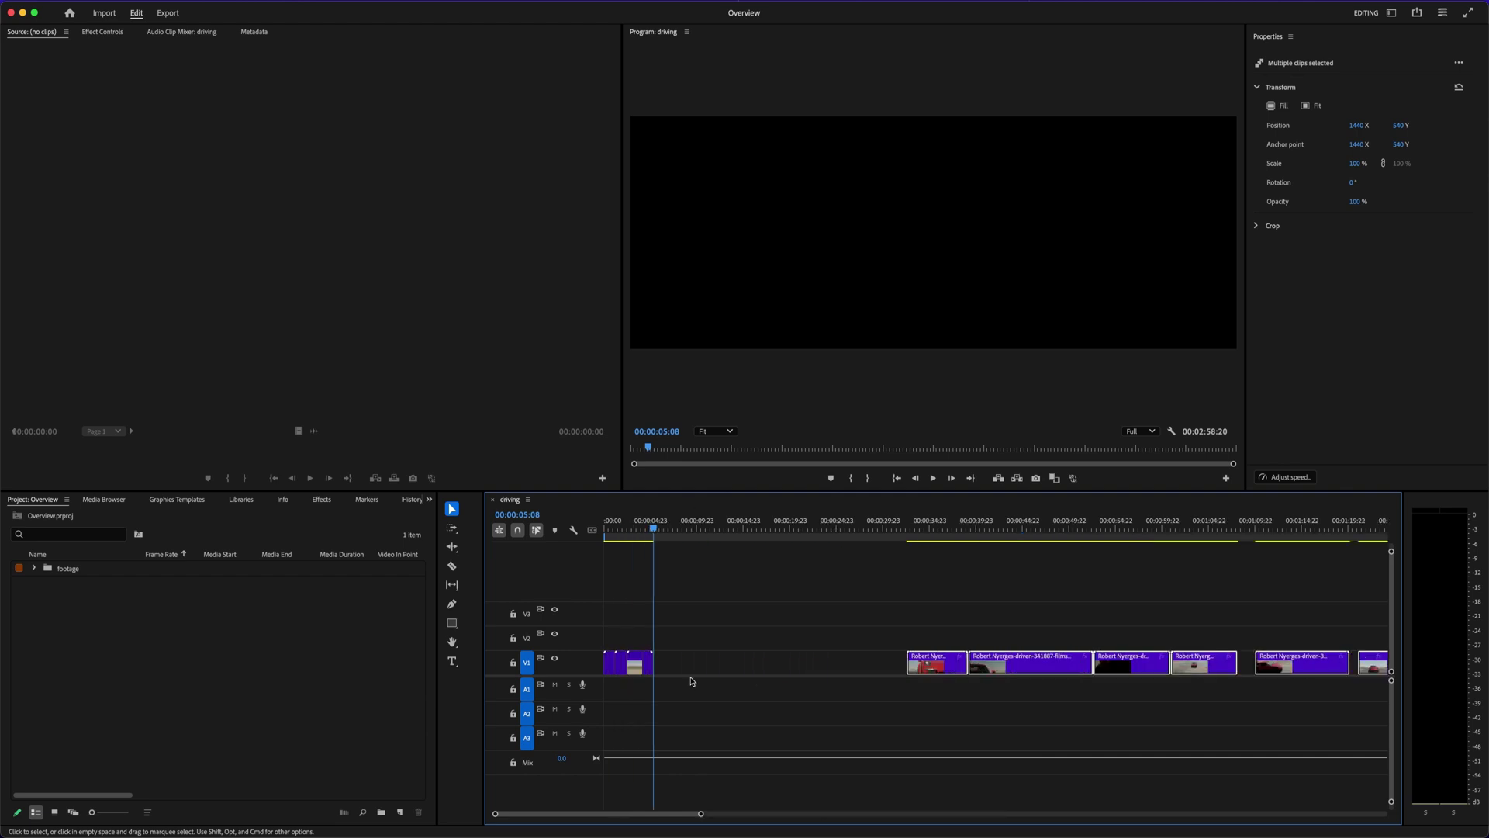
key(Delete)
key(minus)
key(minus)
key(minus)
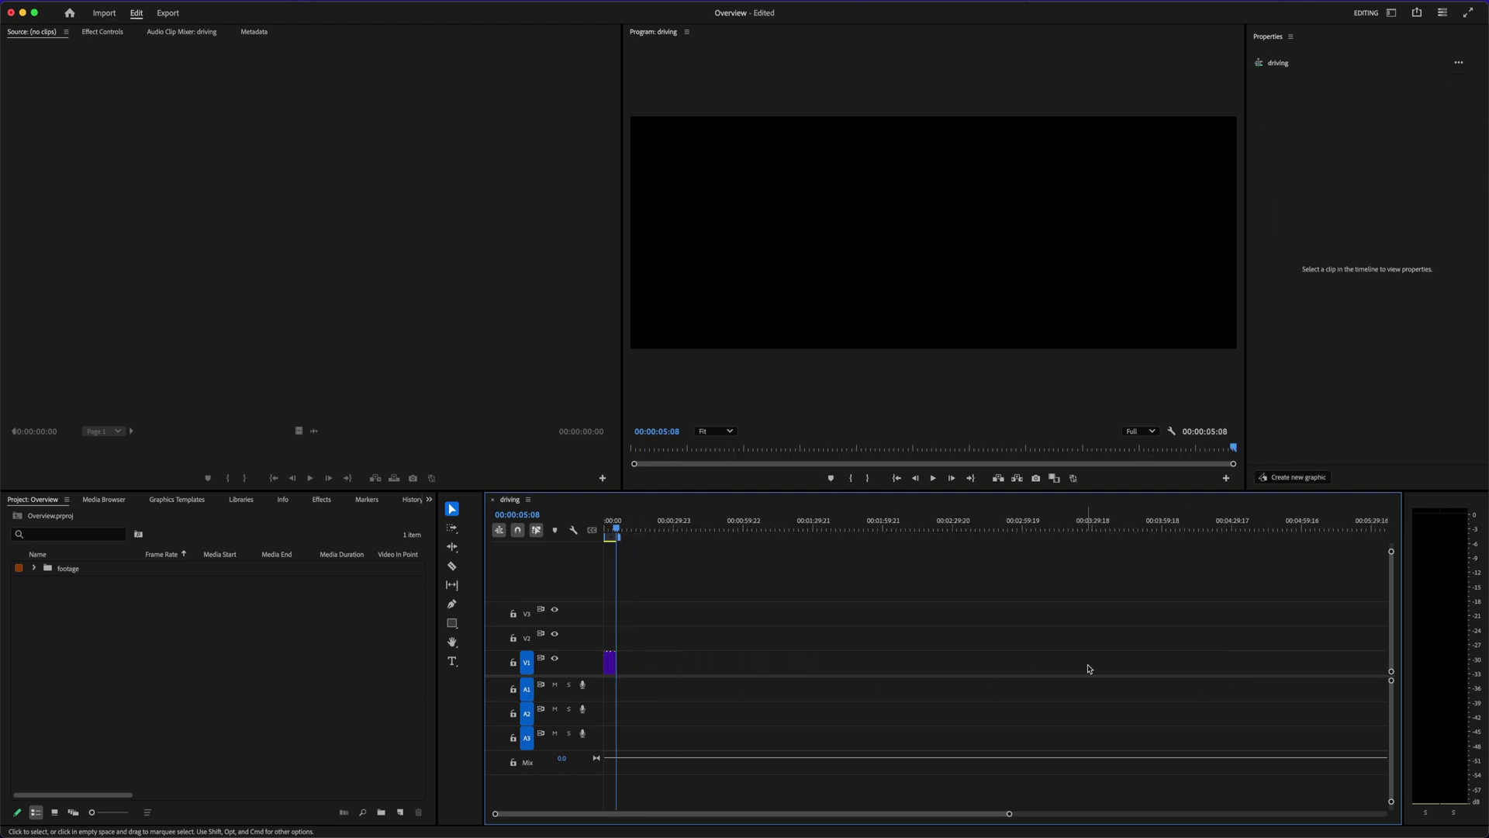
Step: Return the playhead to the sequence start and play back the remaining opening clips
key(equal)
key(equal)
key(equal)
key(Home)
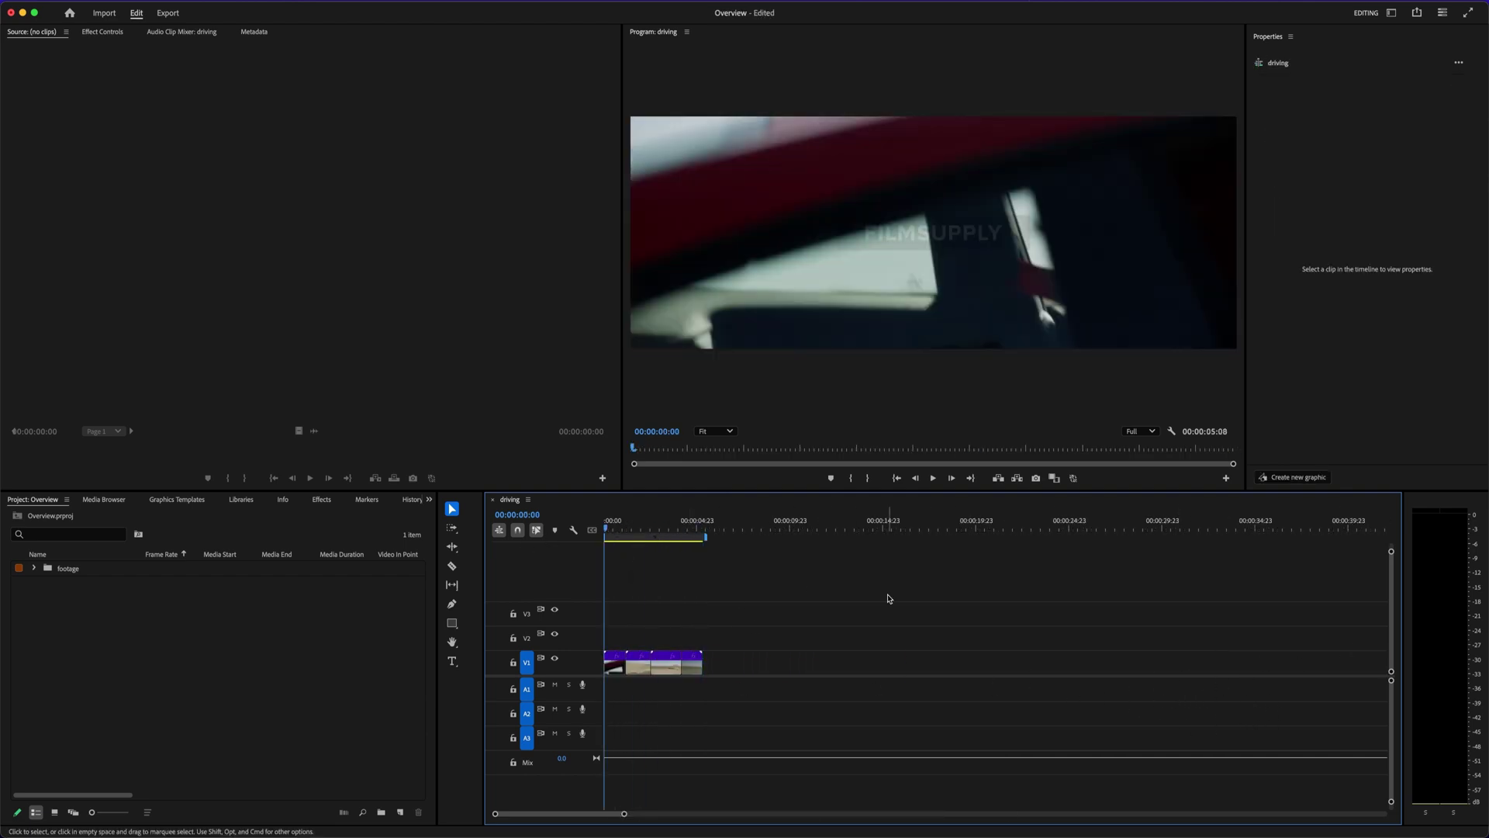
key(equal)
key(equal)
key(space)
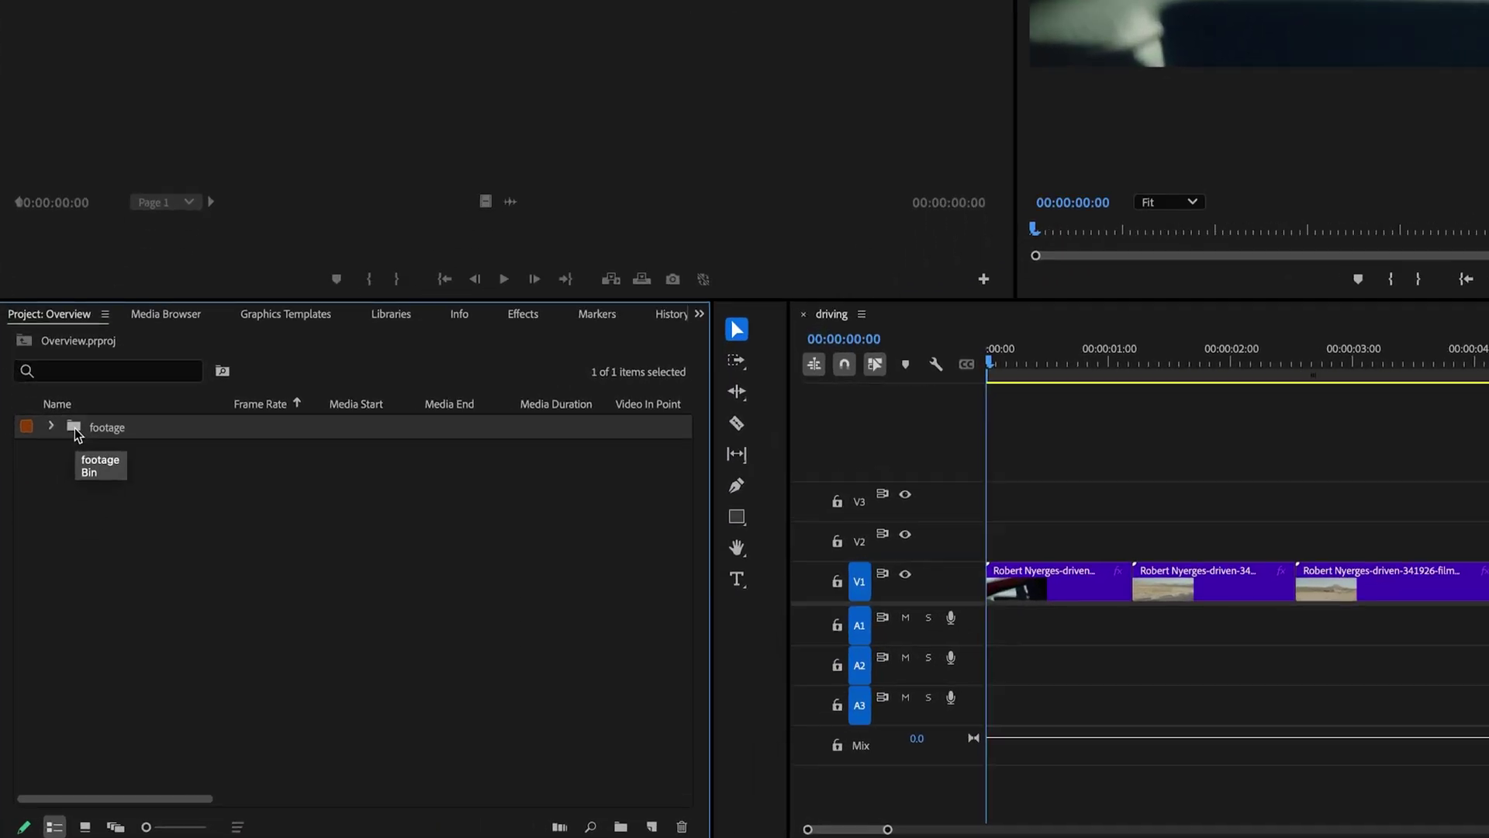
Step: Open the close_ups bin inside the footage bin and show its clips as thumbnails
double_click(48, 574)
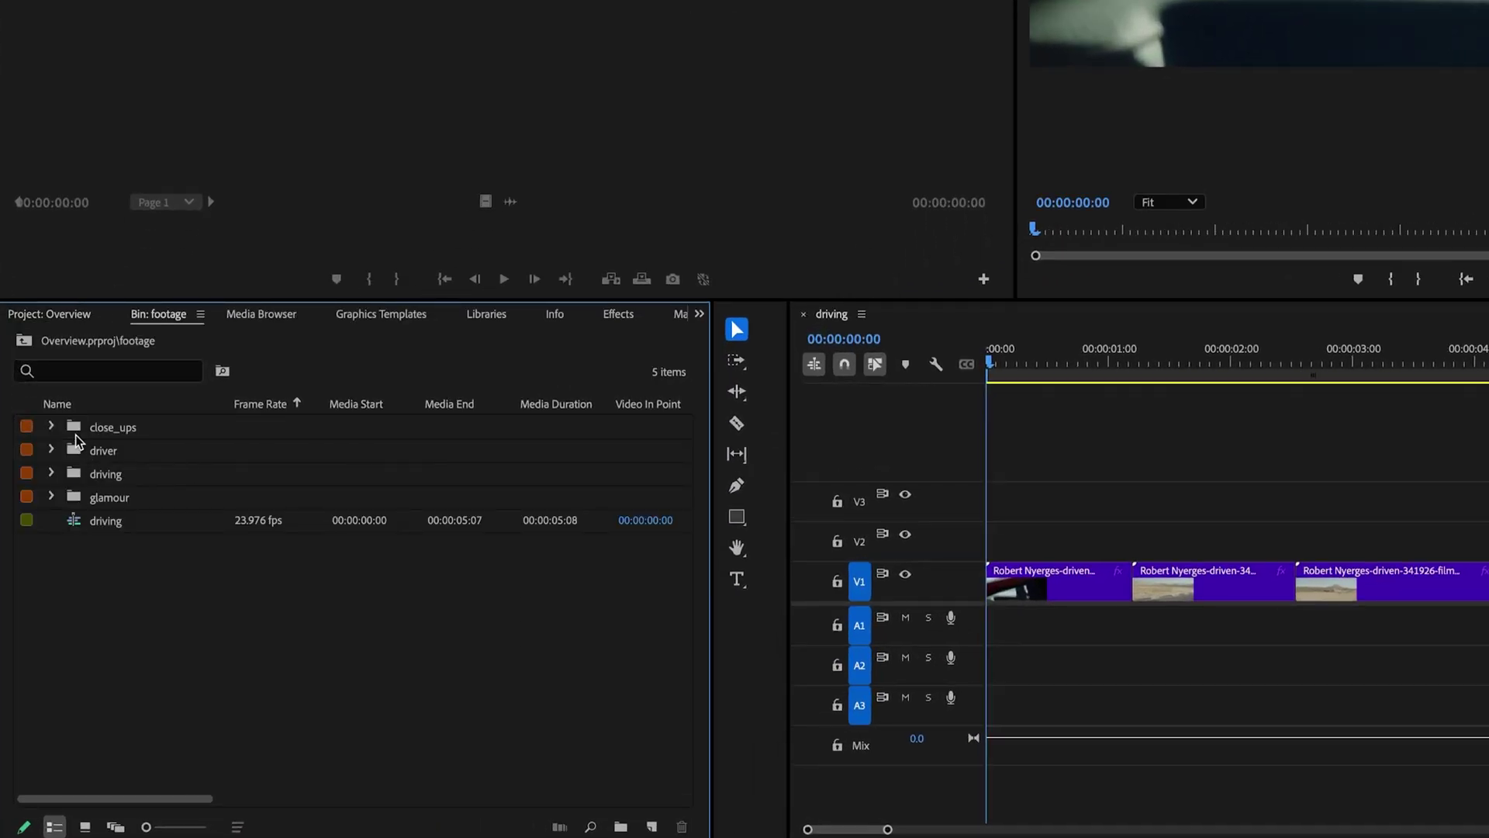
double_click(78, 434)
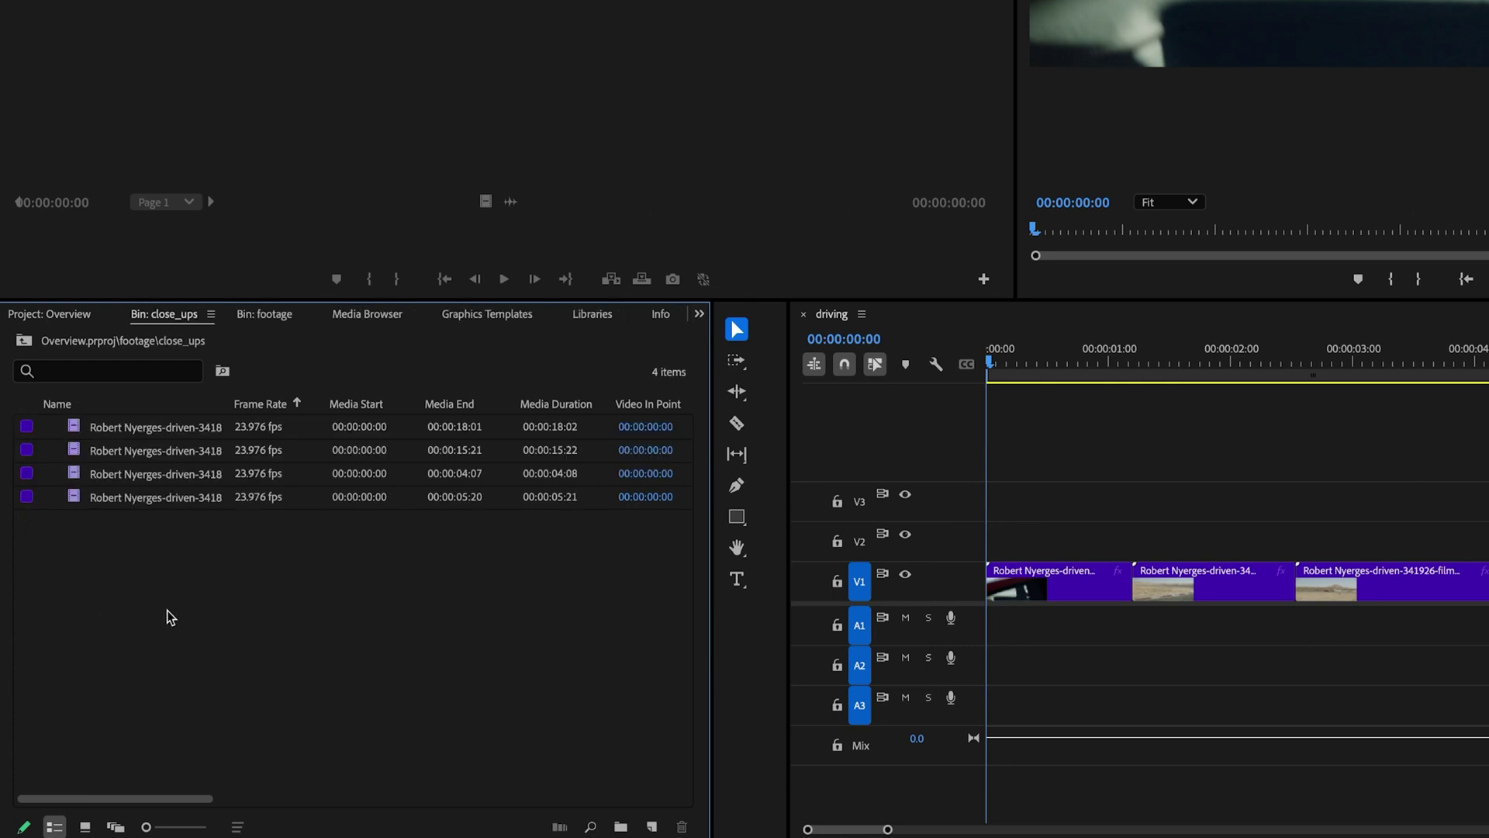
click(86, 827)
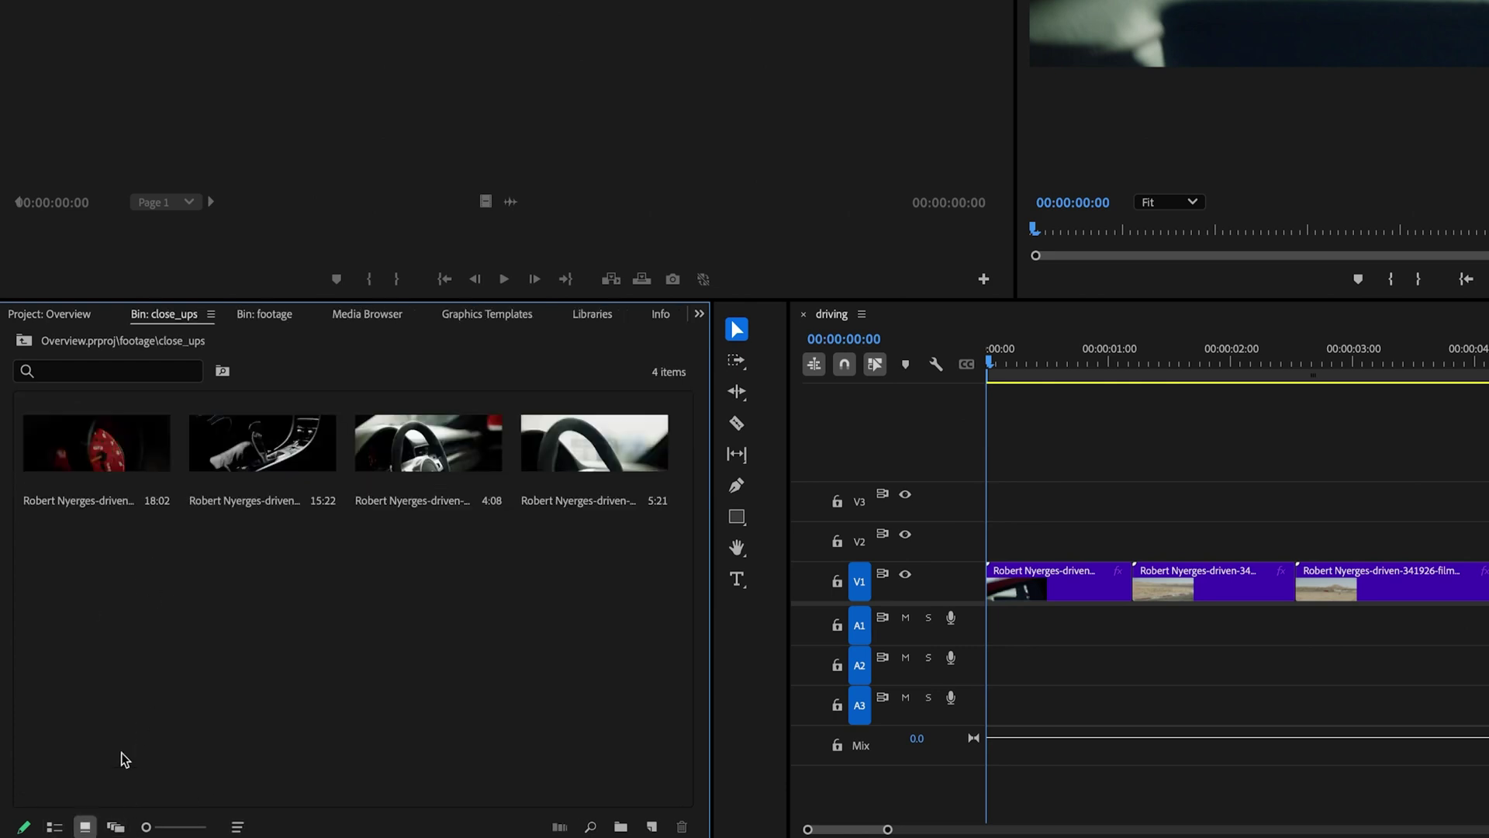
Step: Open the gear-shifter clip from the close_ups bin as the source clip, scrub through it, and return it and the sequence to their first frames
click(116, 450)
click(237, 452)
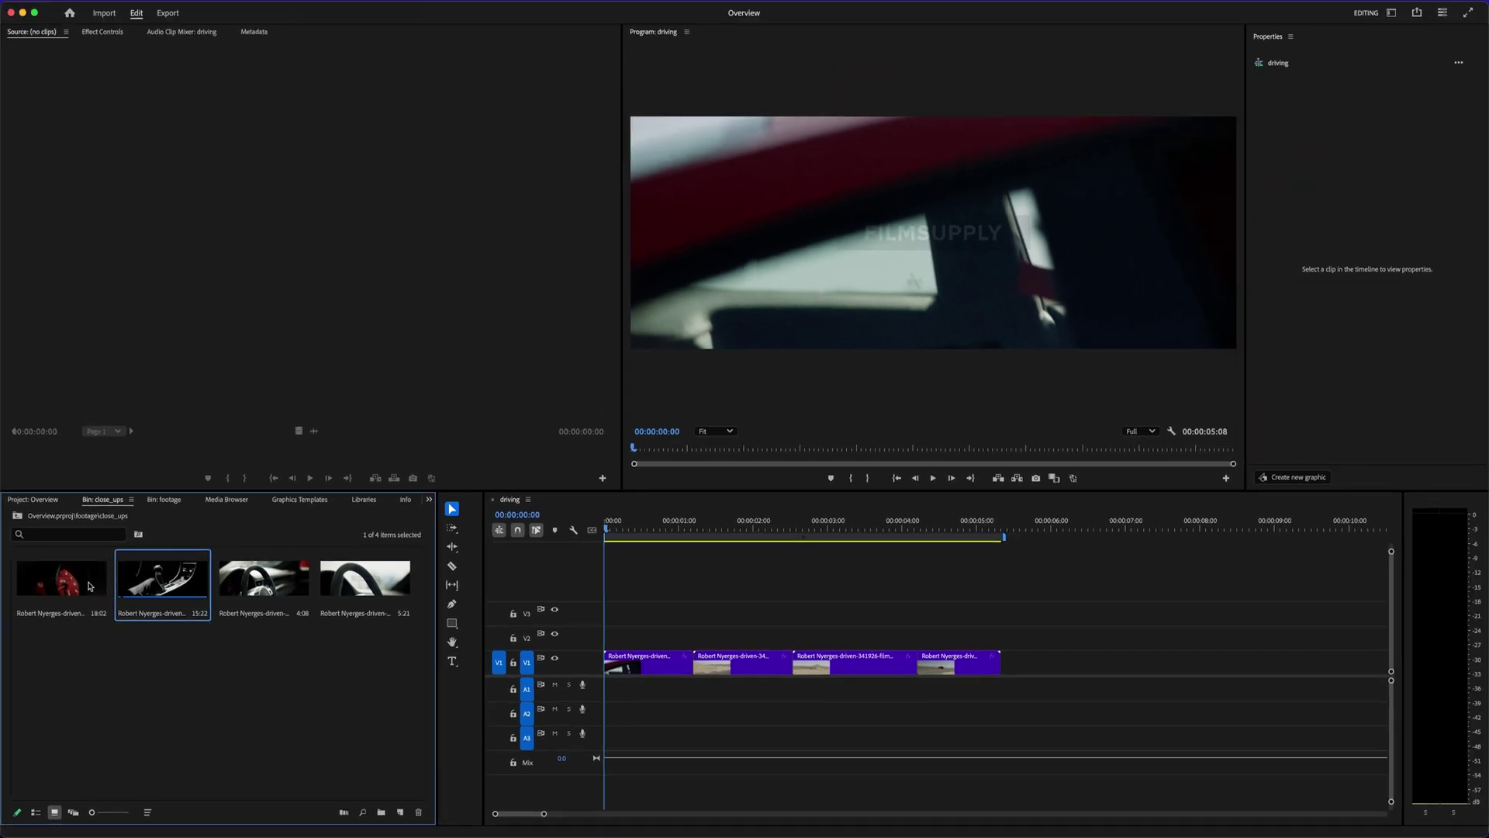
click(71, 591)
click(155, 589)
click(73, 591)
click(153, 590)
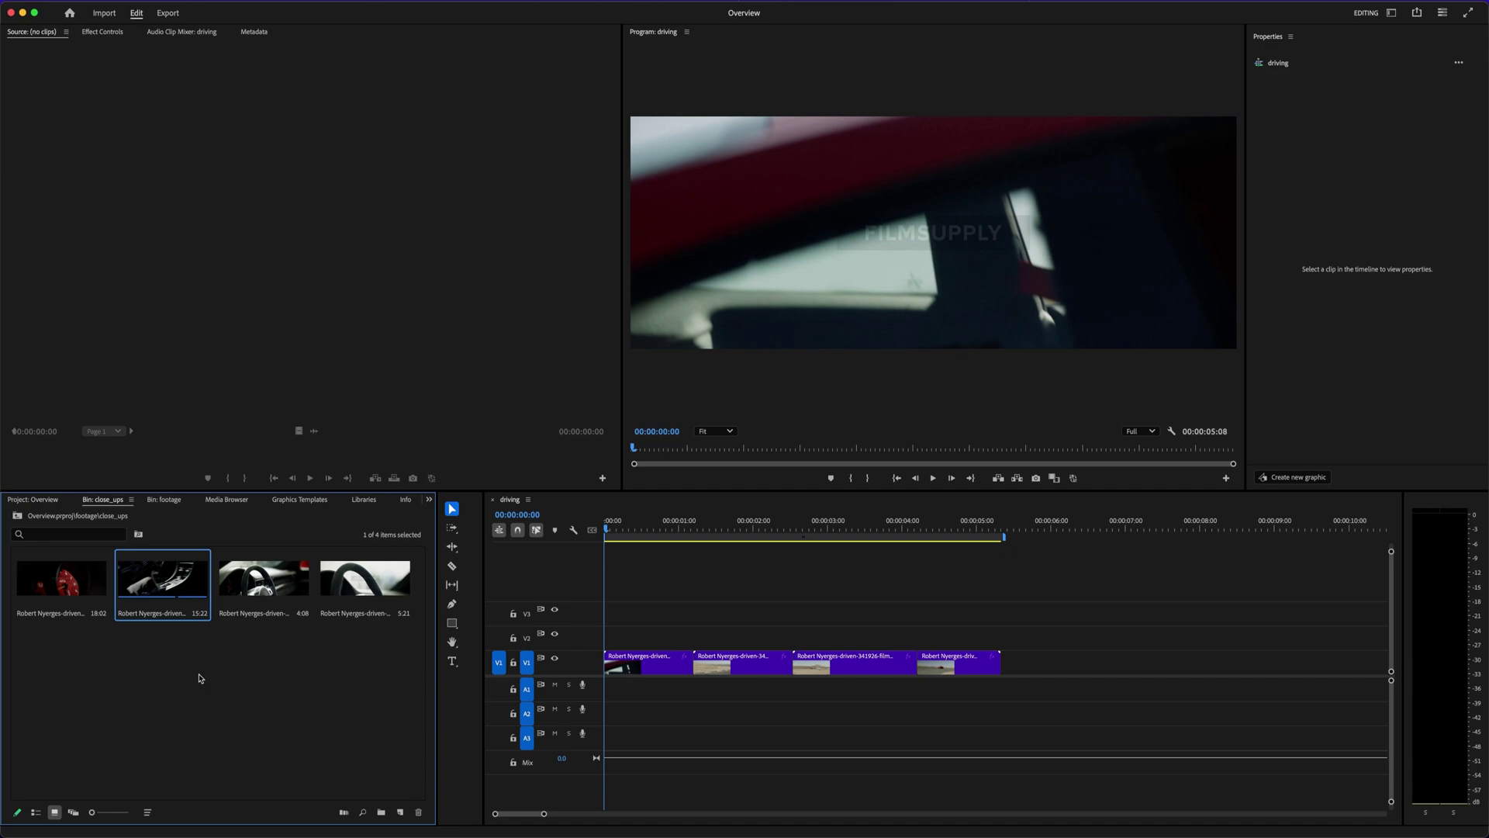
double_click(163, 586)
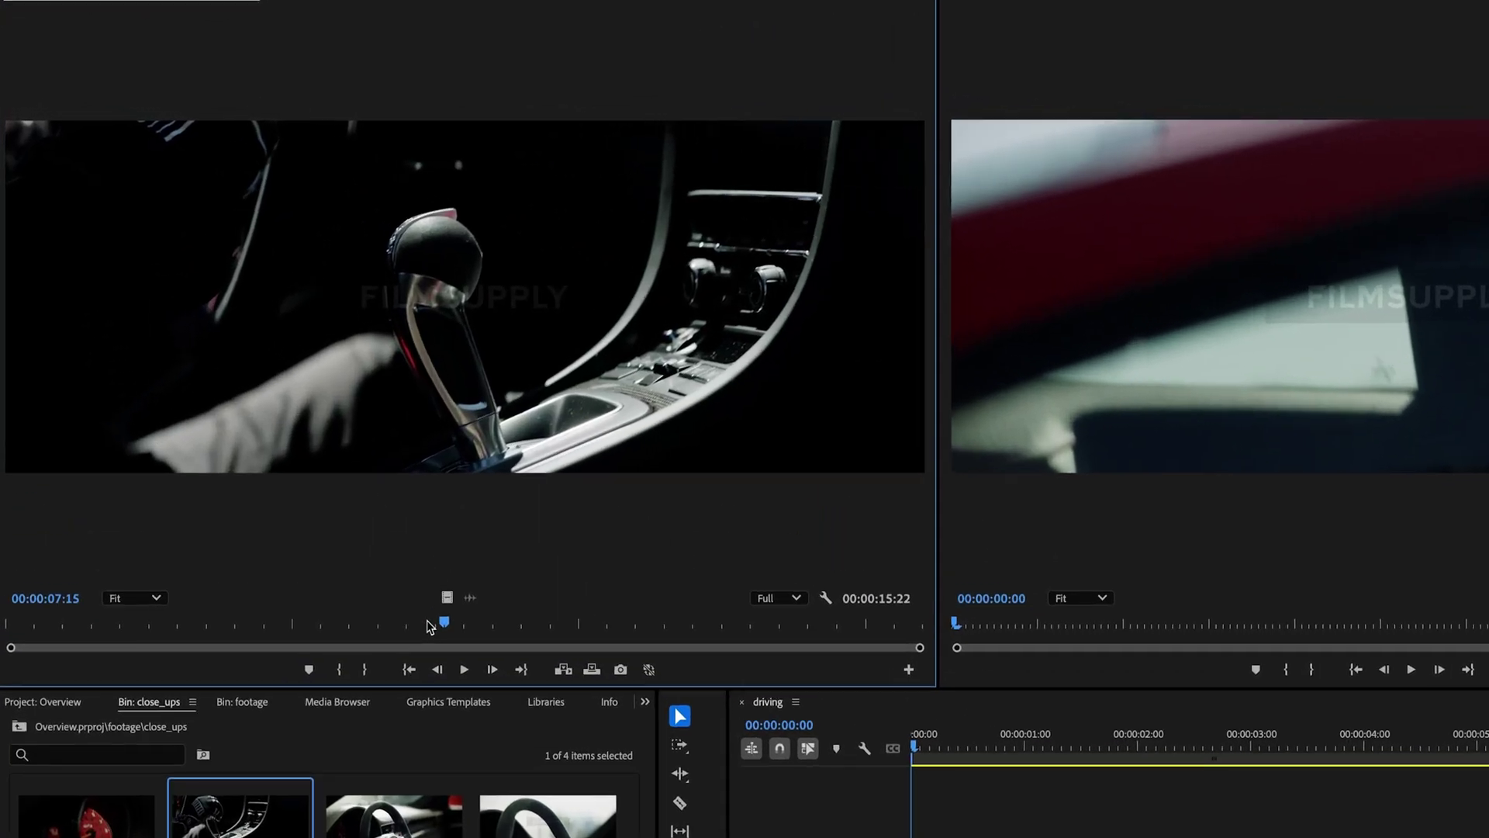
drag(297, 448, 10, 448)
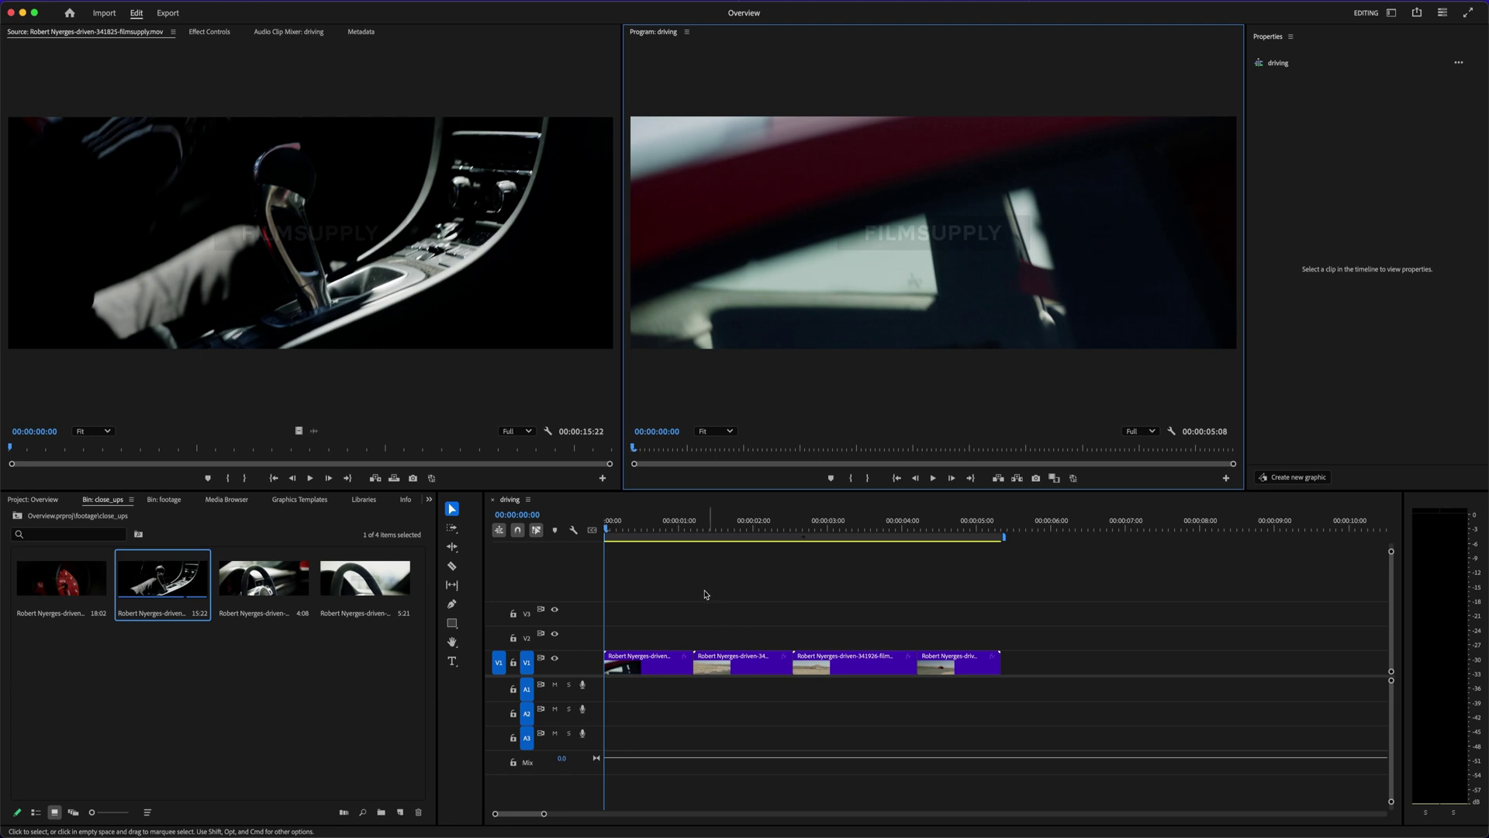
click(992, 737)
drag(659, 522, 608, 535)
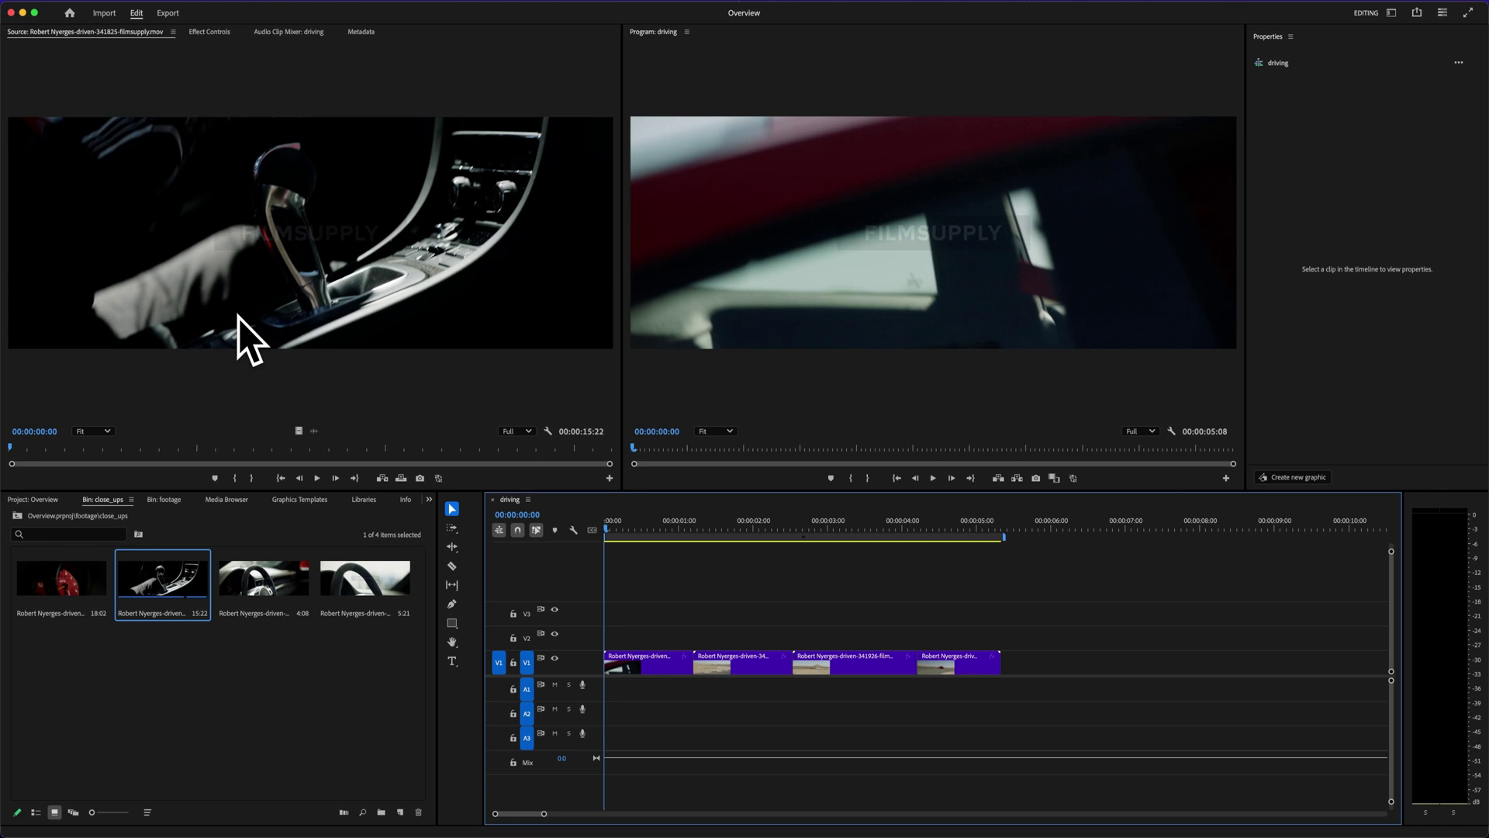
Step: Mark a source range in the gear-shifter close-up from its first frame to 00:00:00:21
double_click(157, 600)
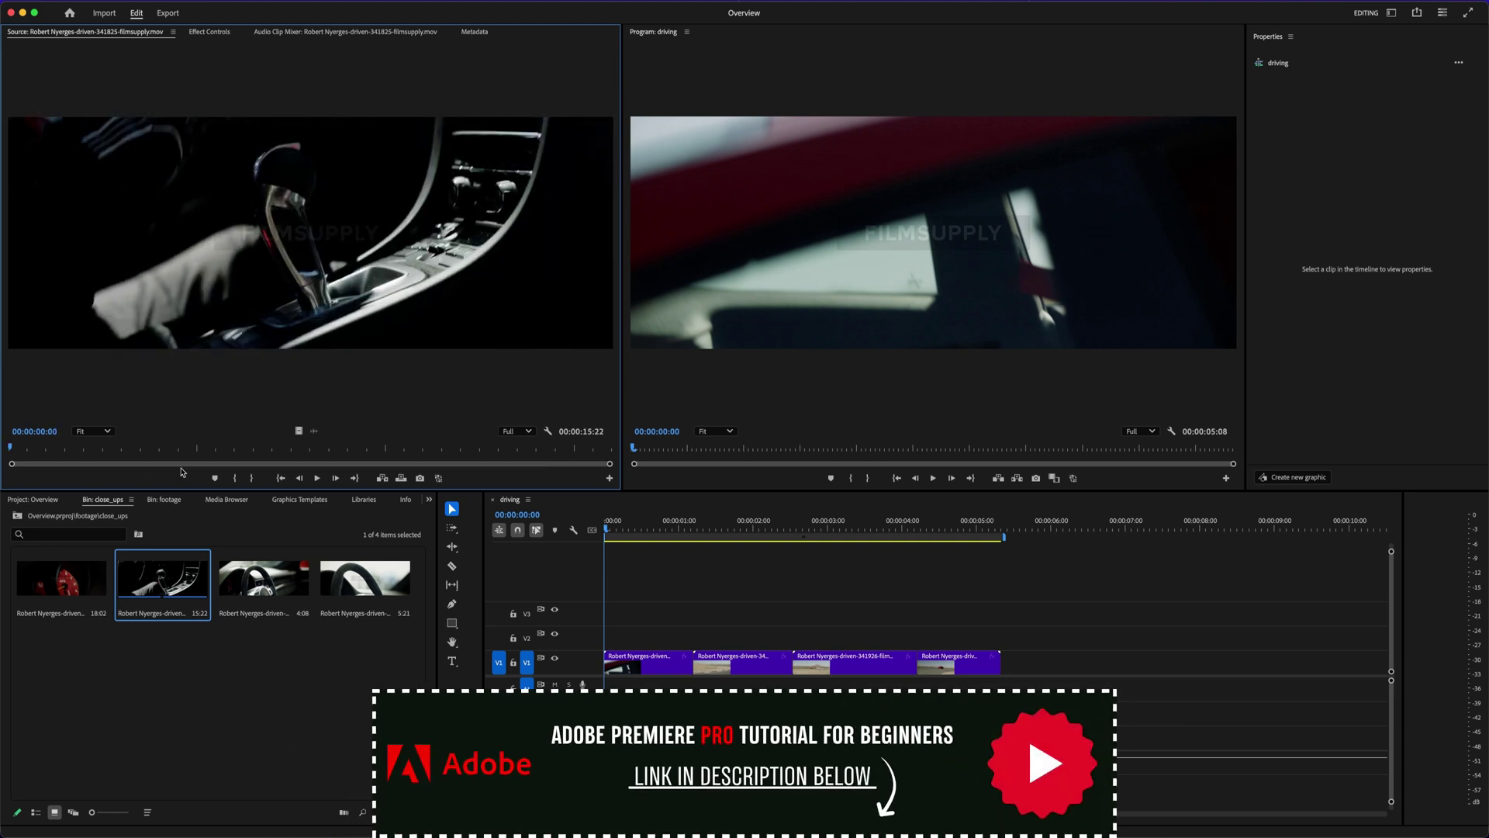
key(space)
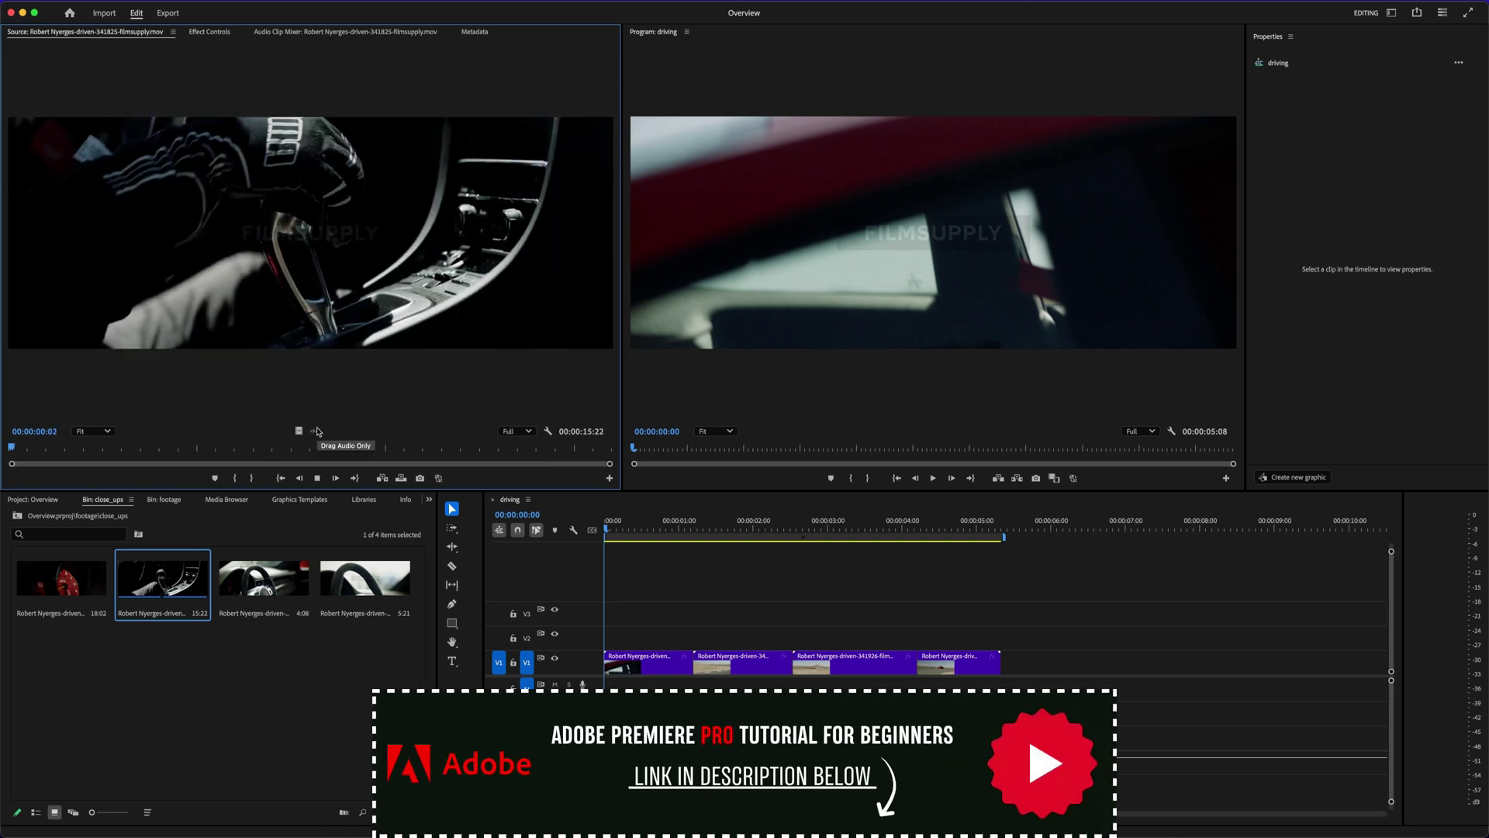
key(space)
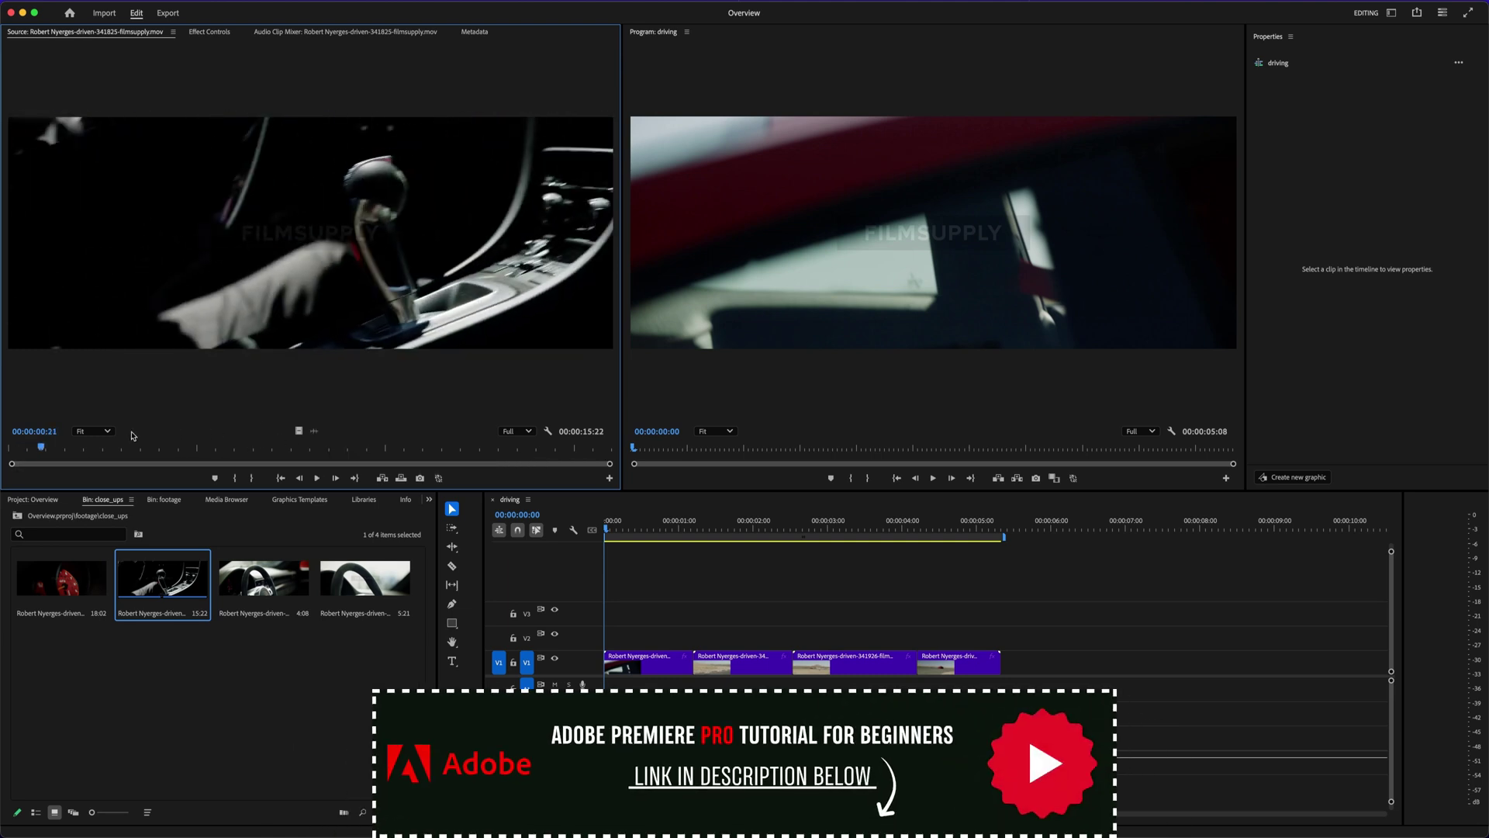
click(256, 479)
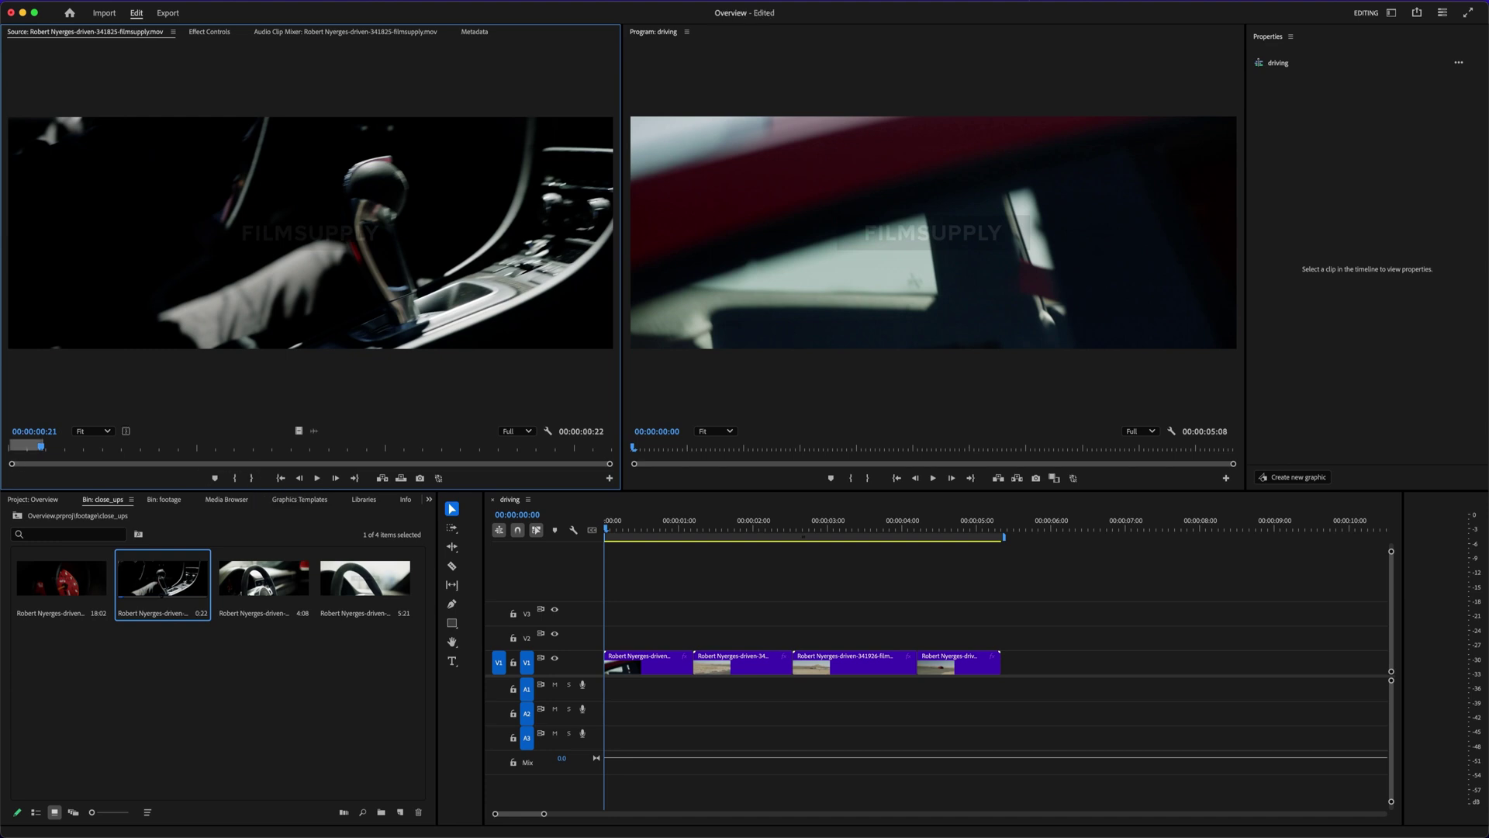
drag(44, 451, 8, 450)
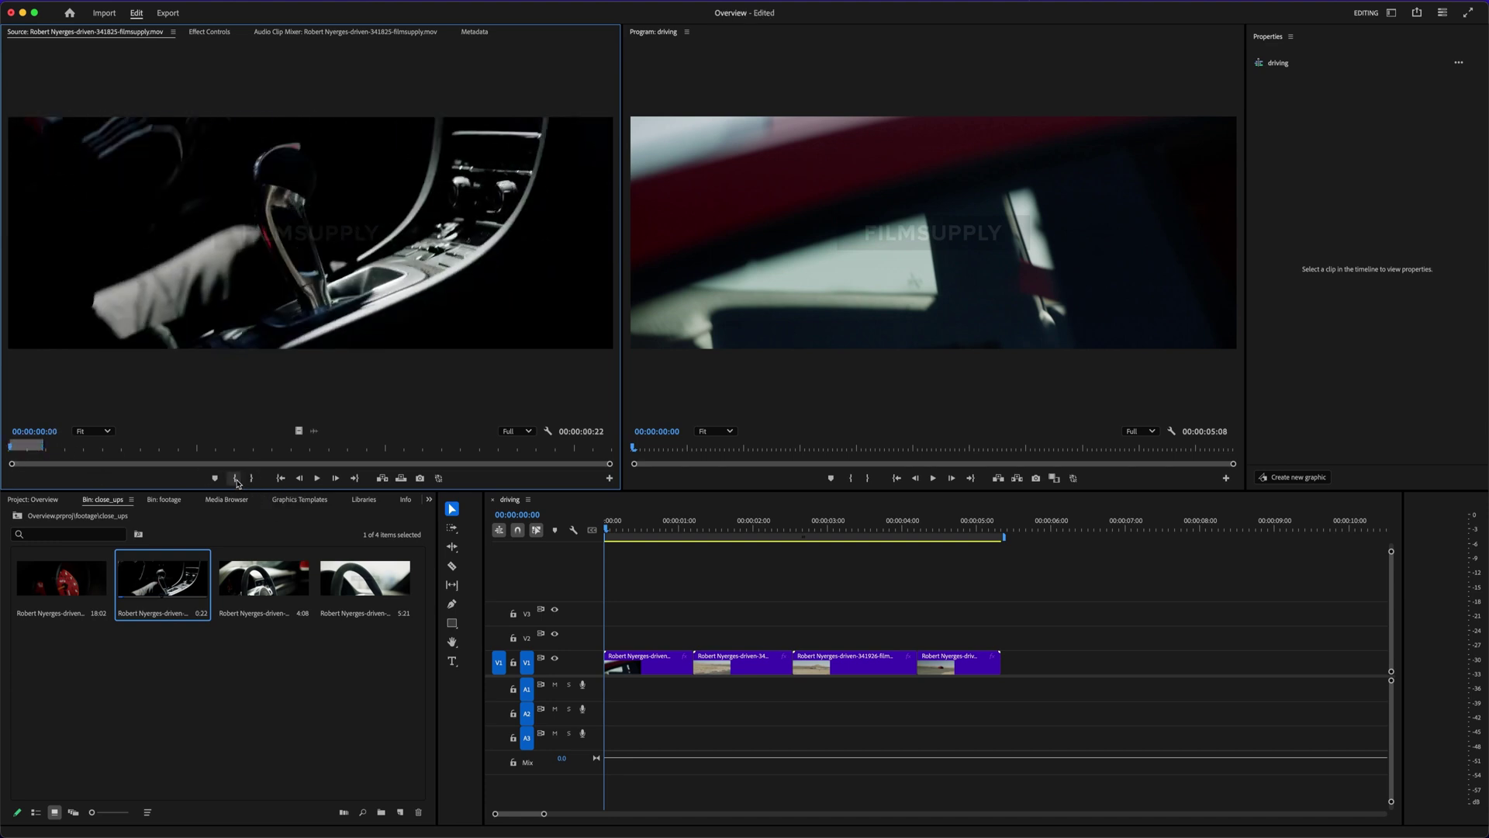
click(758, 619)
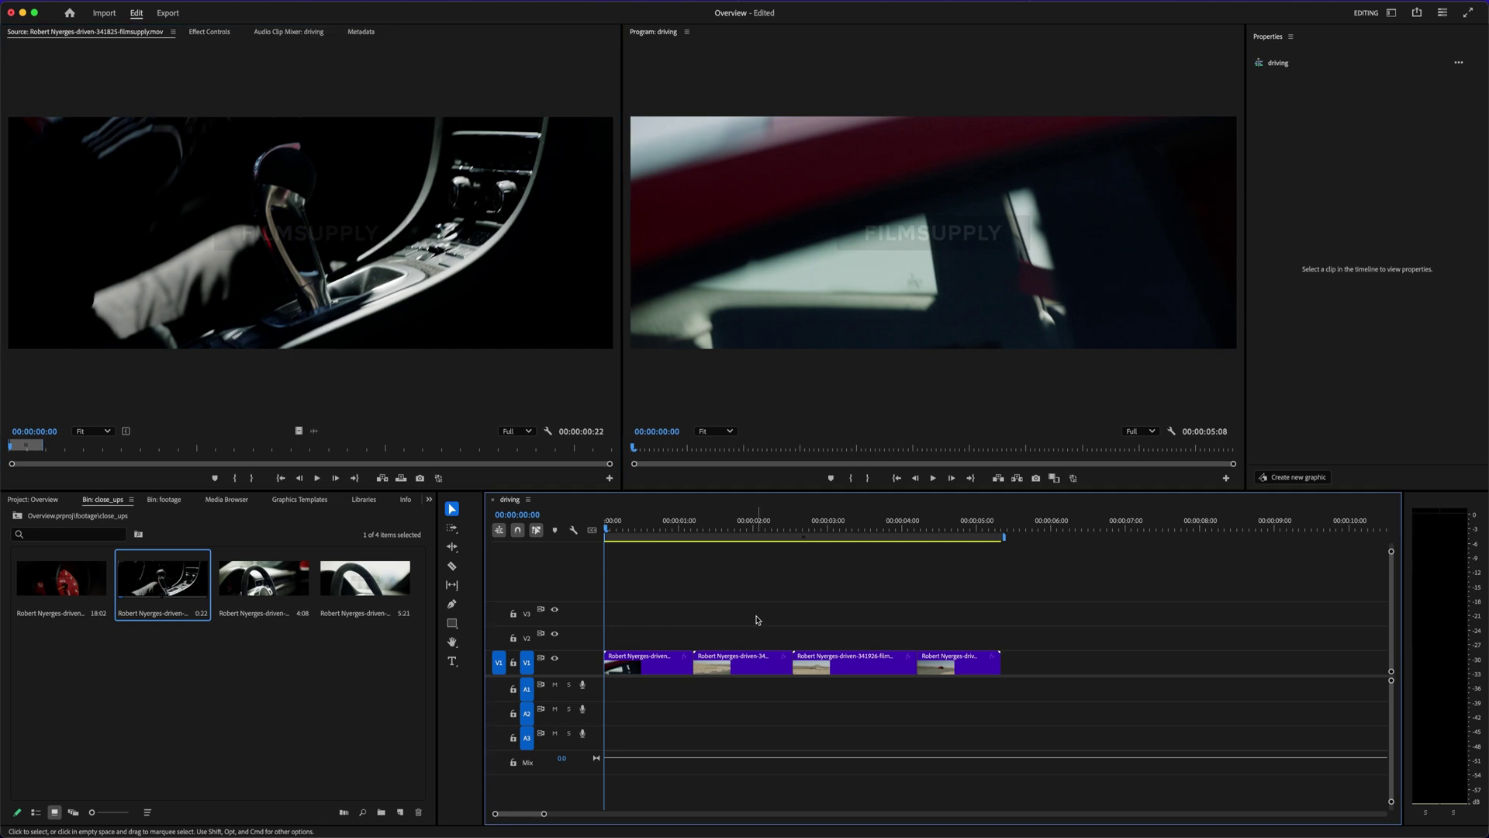
Step: Try inserting and overwriting the marked gear-shifter range at the start of the sequence, undoing each edit
click(384, 479)
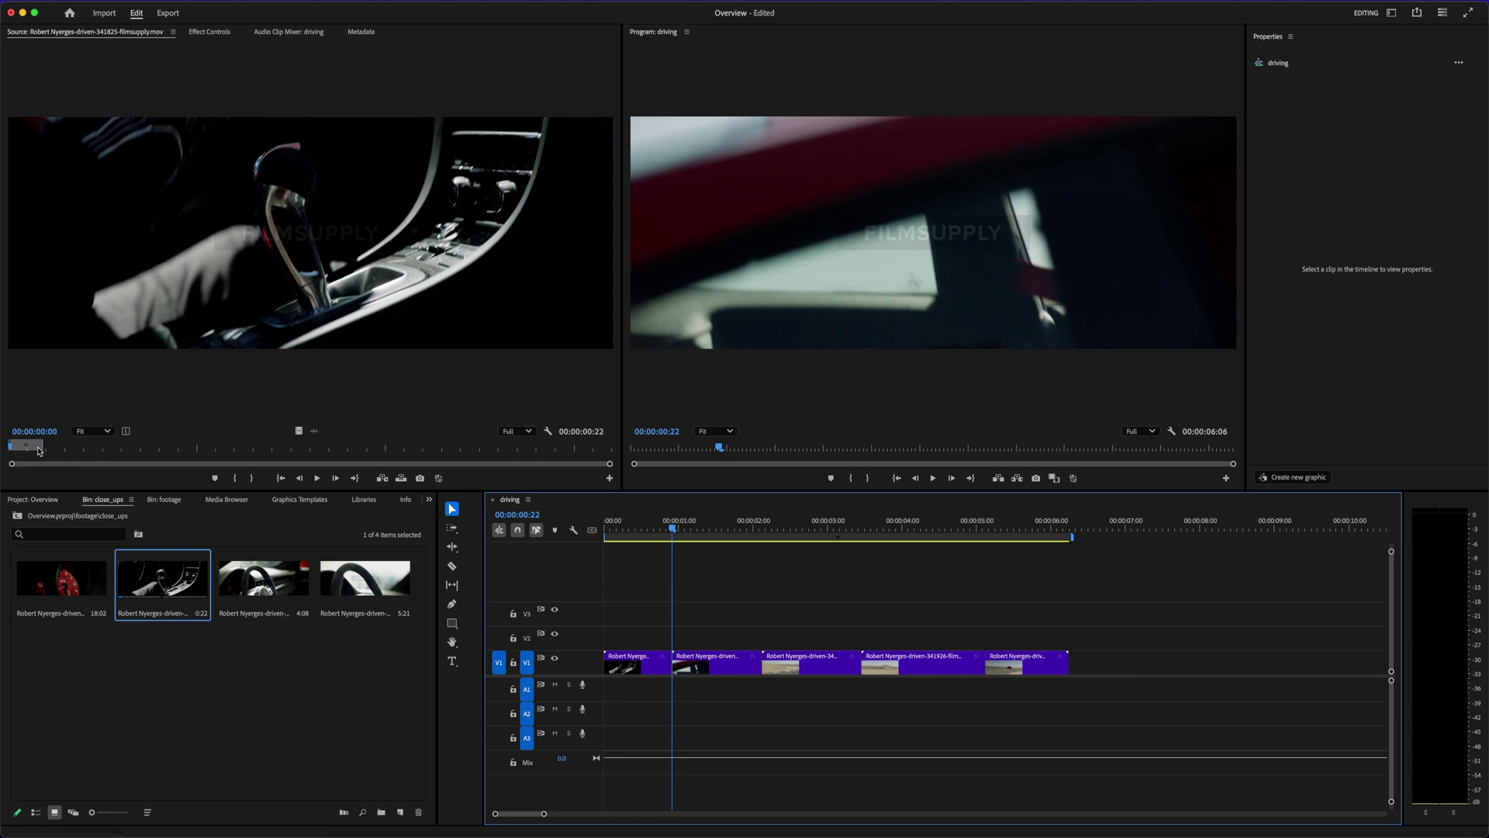
click(649, 659)
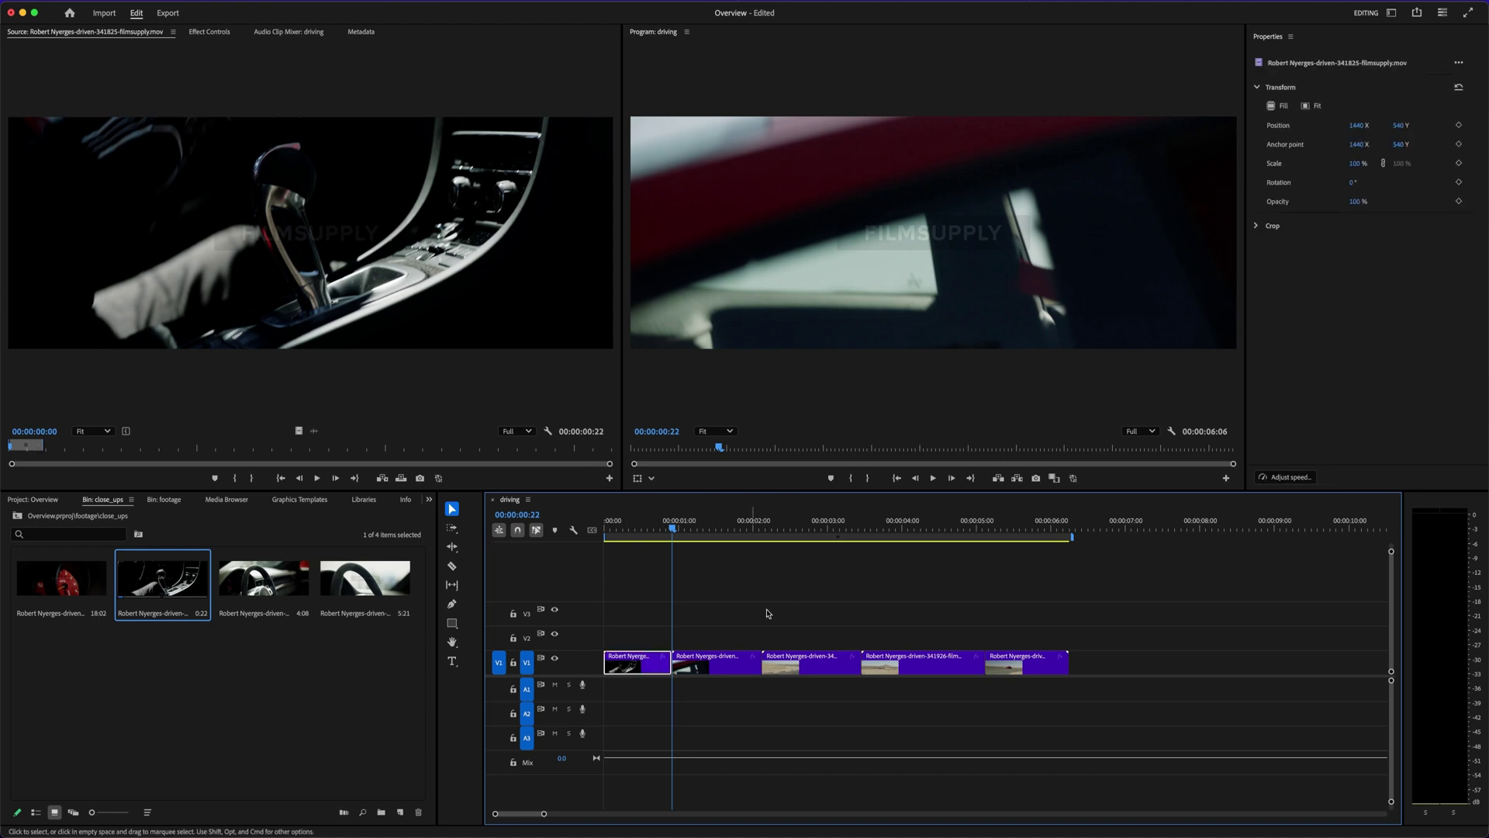
click(807, 605)
key(Home)
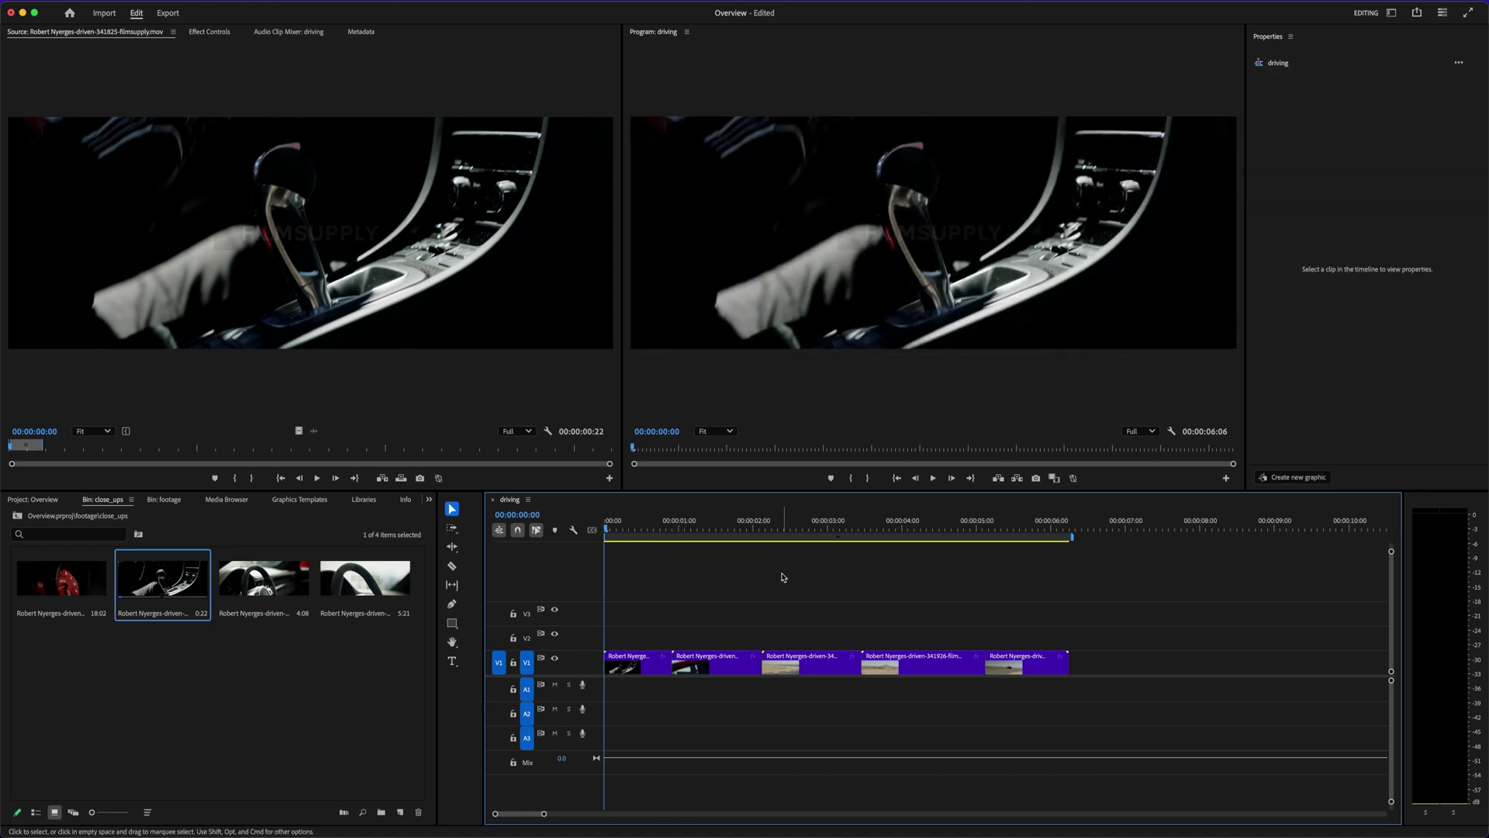
key(super+z)
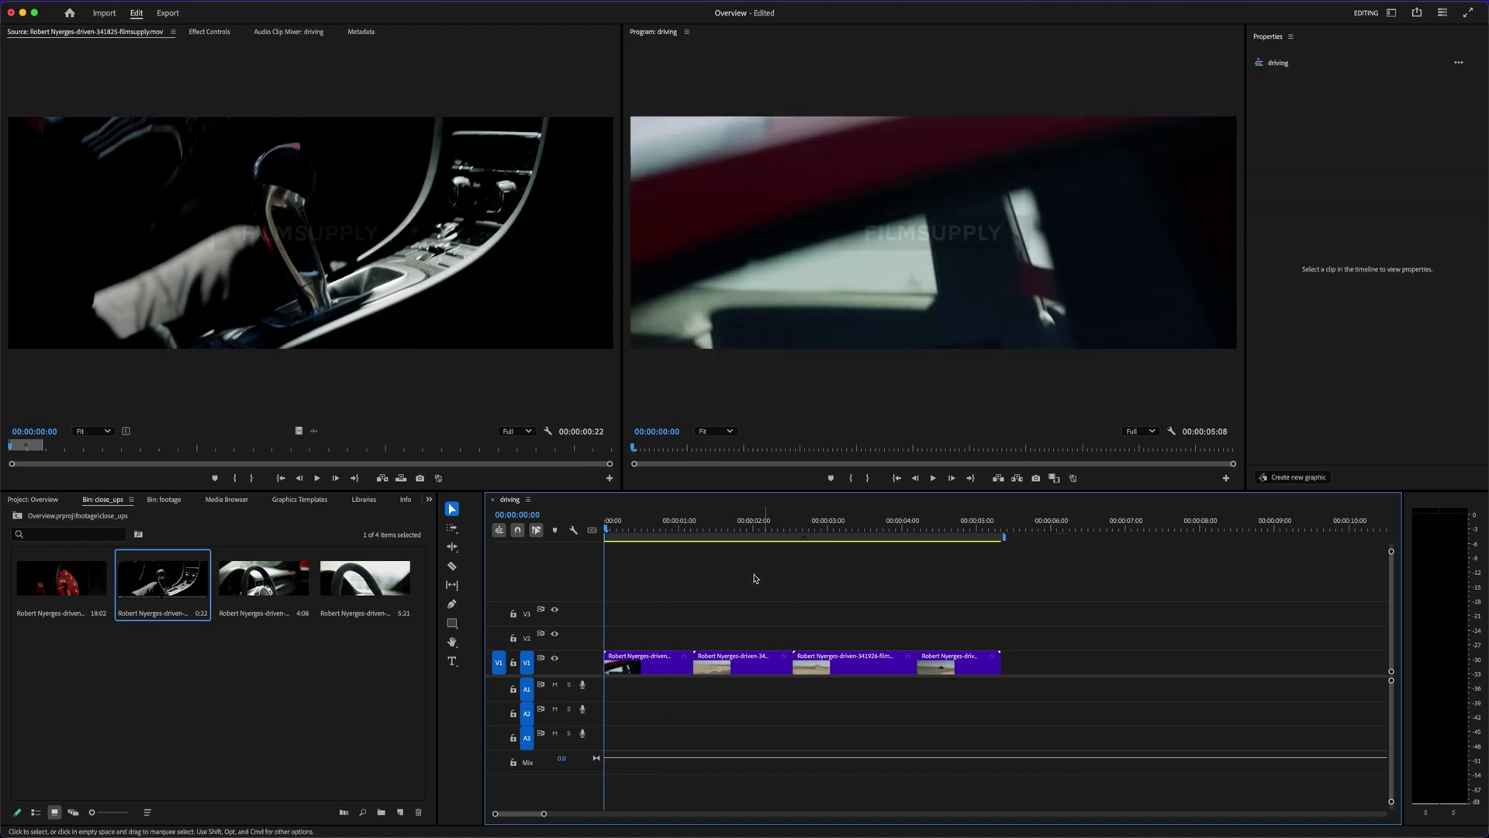
click(404, 481)
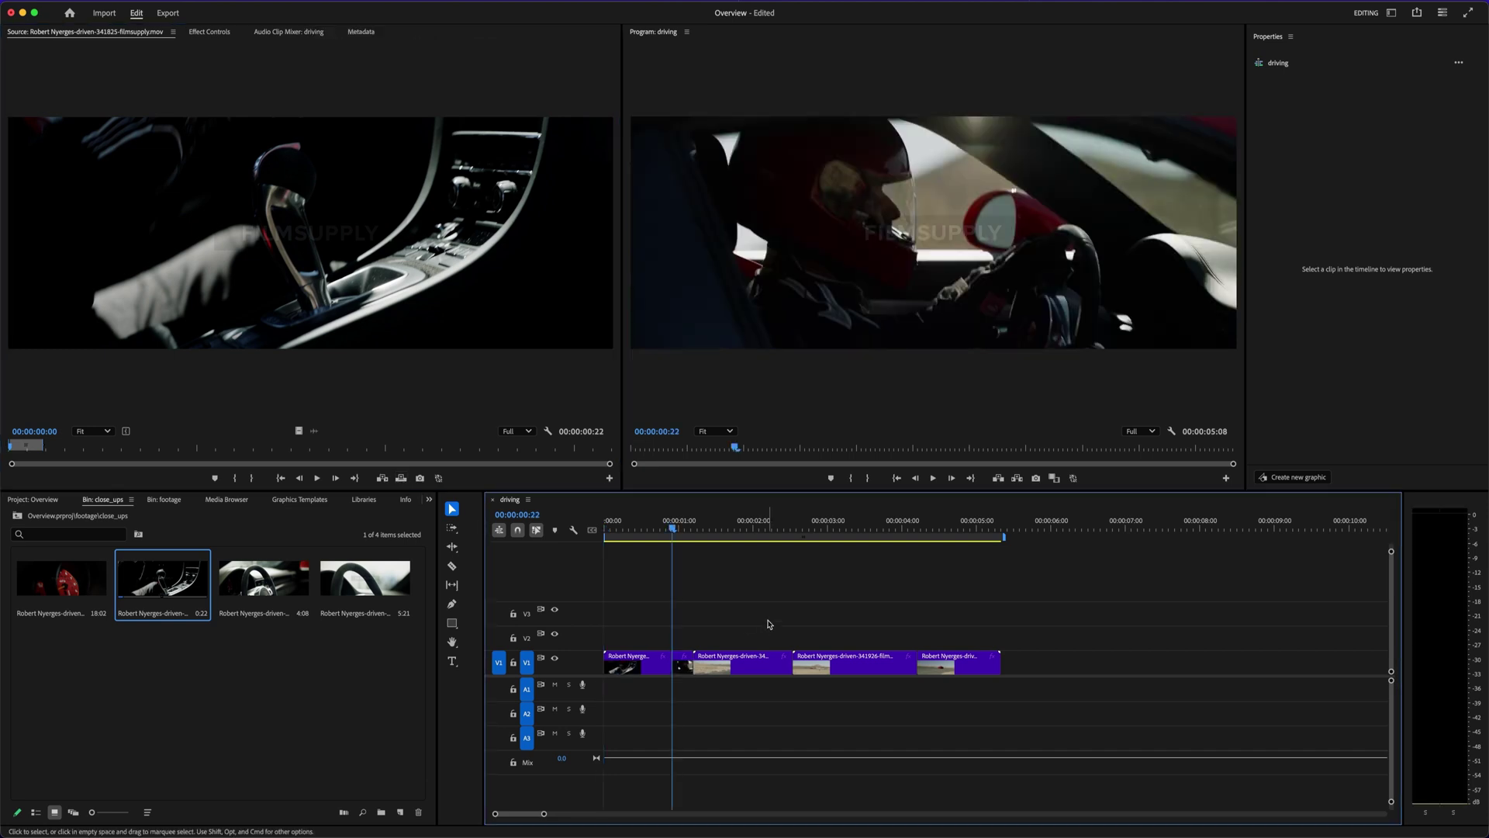
key(super+z)
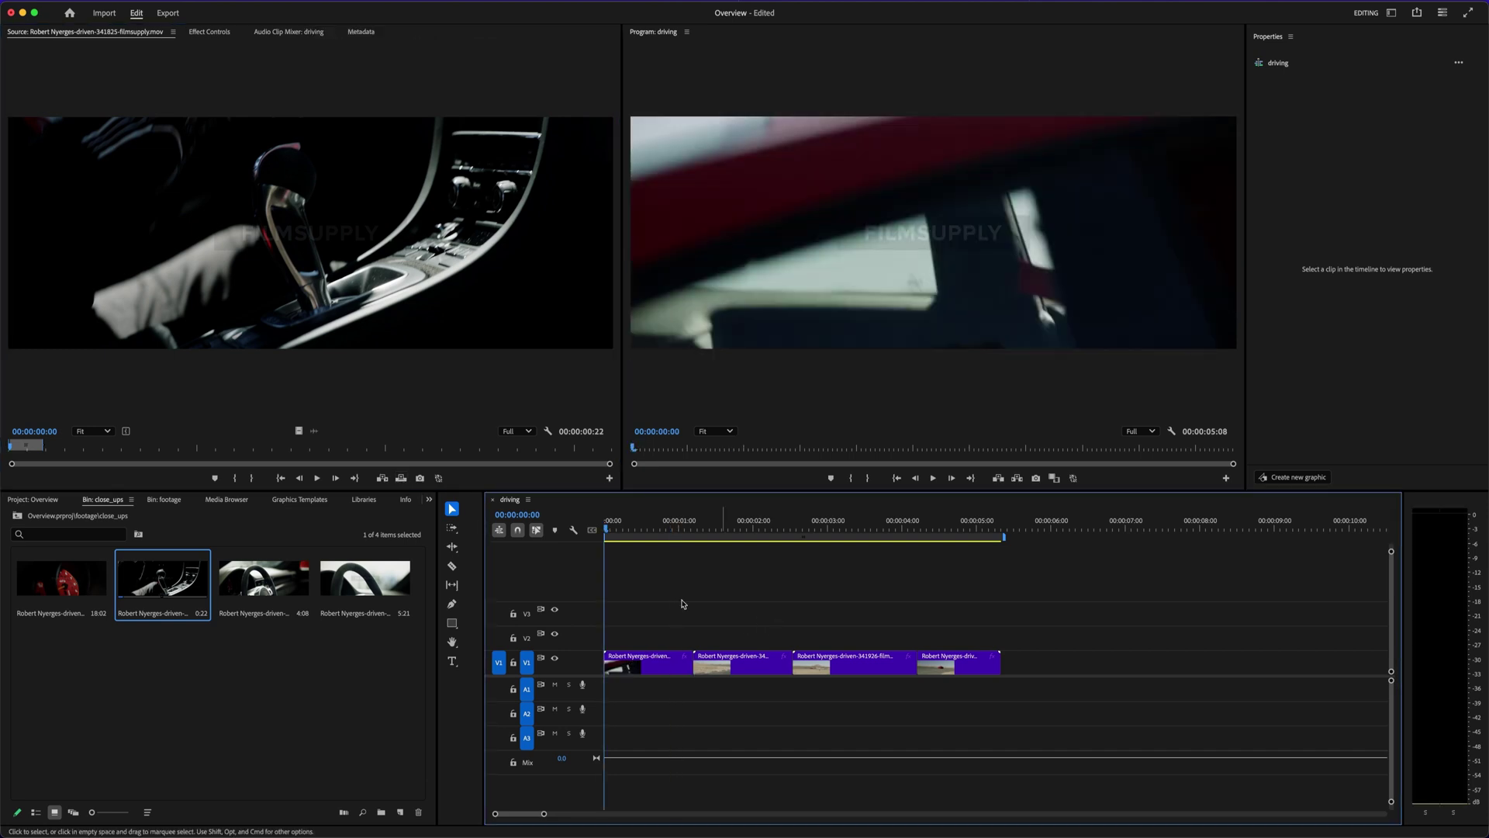
Step: Insert the marked gear-shifter range at the start of the sequence and play back the opening
click(383, 479)
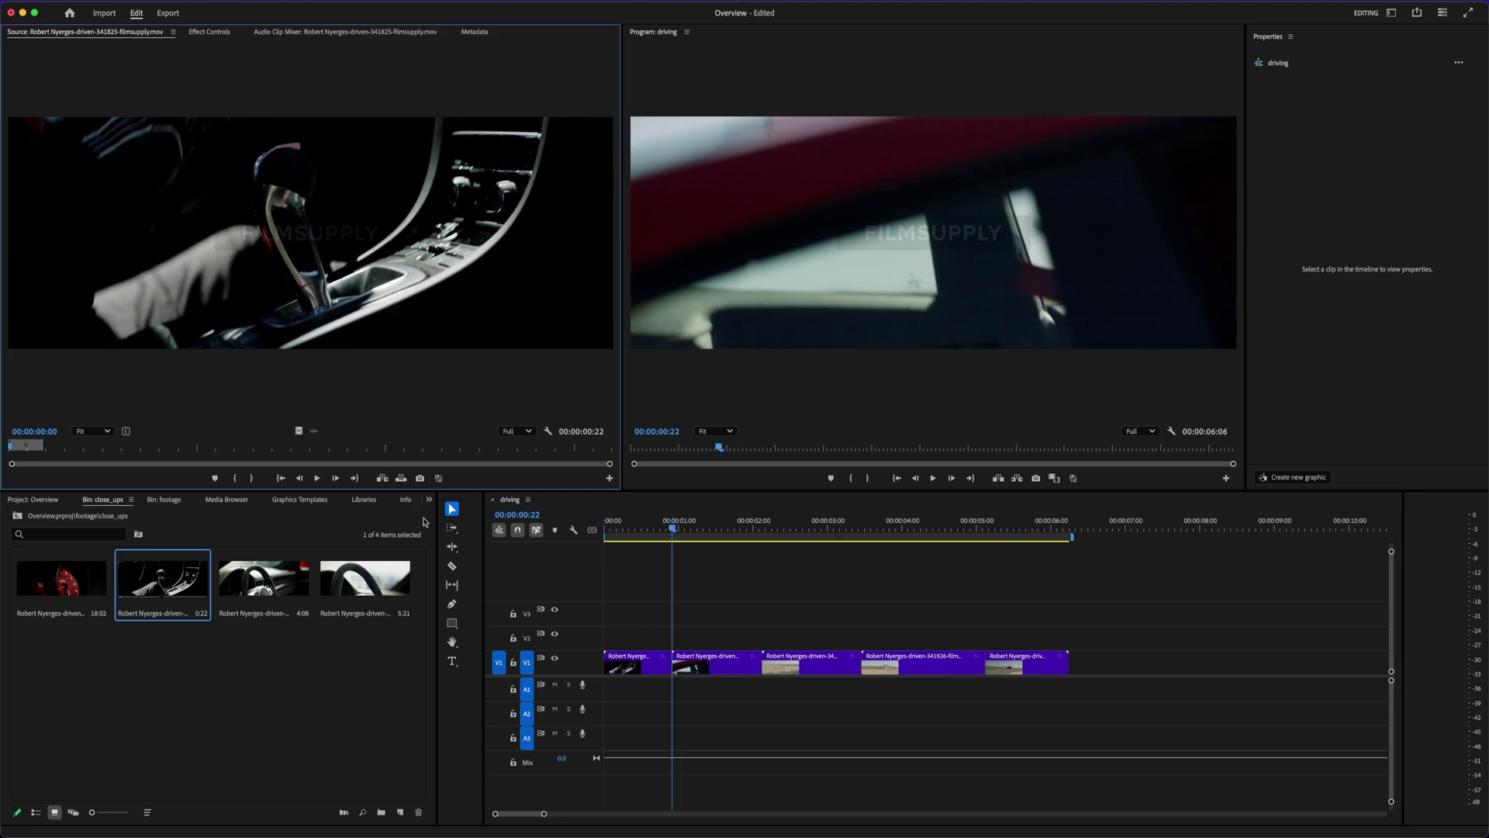
key(space)
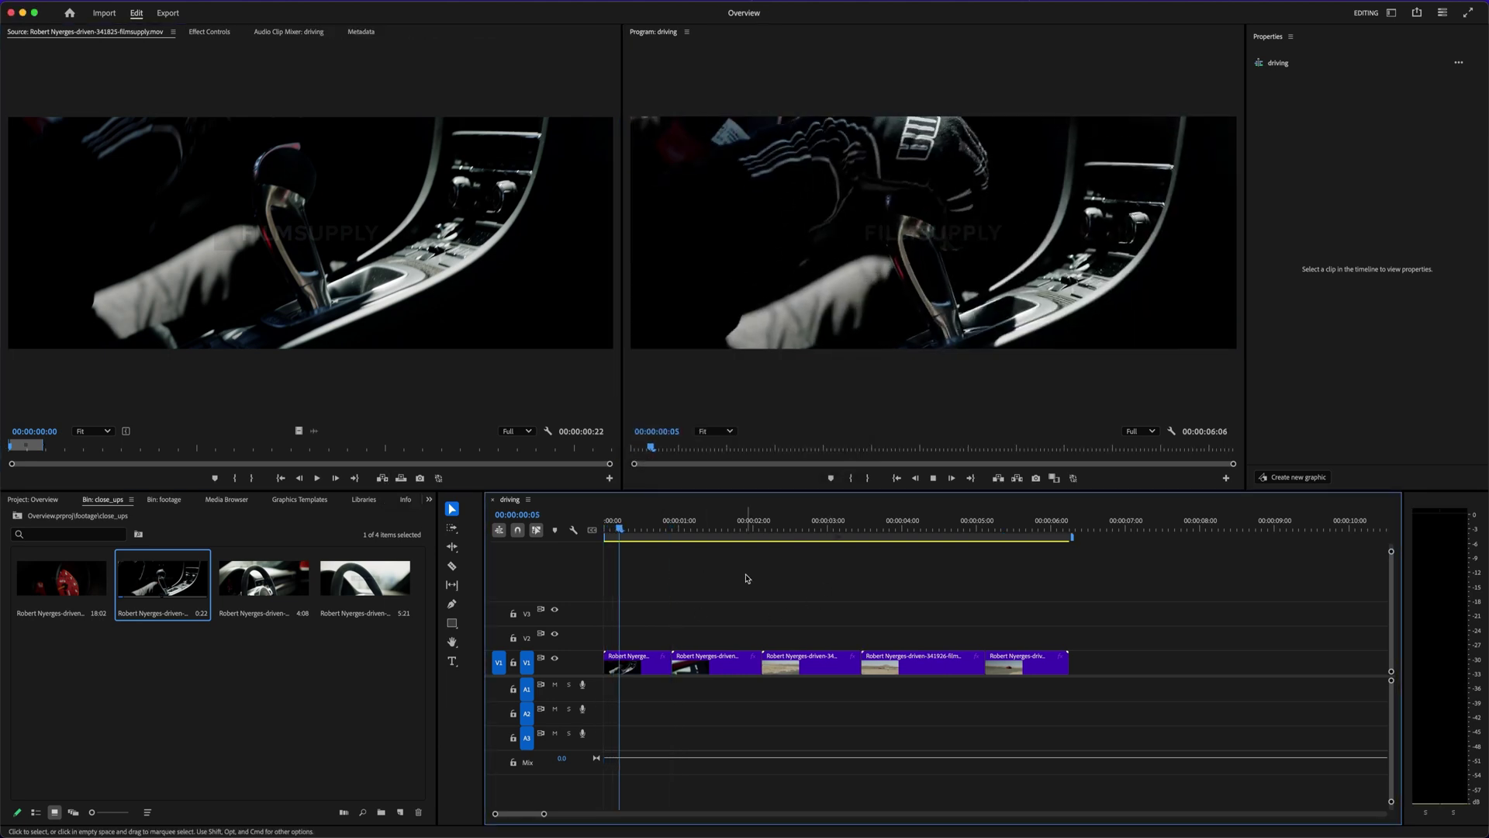
key(minus)
key(equal)
key(space)
key(Up)
key(space)
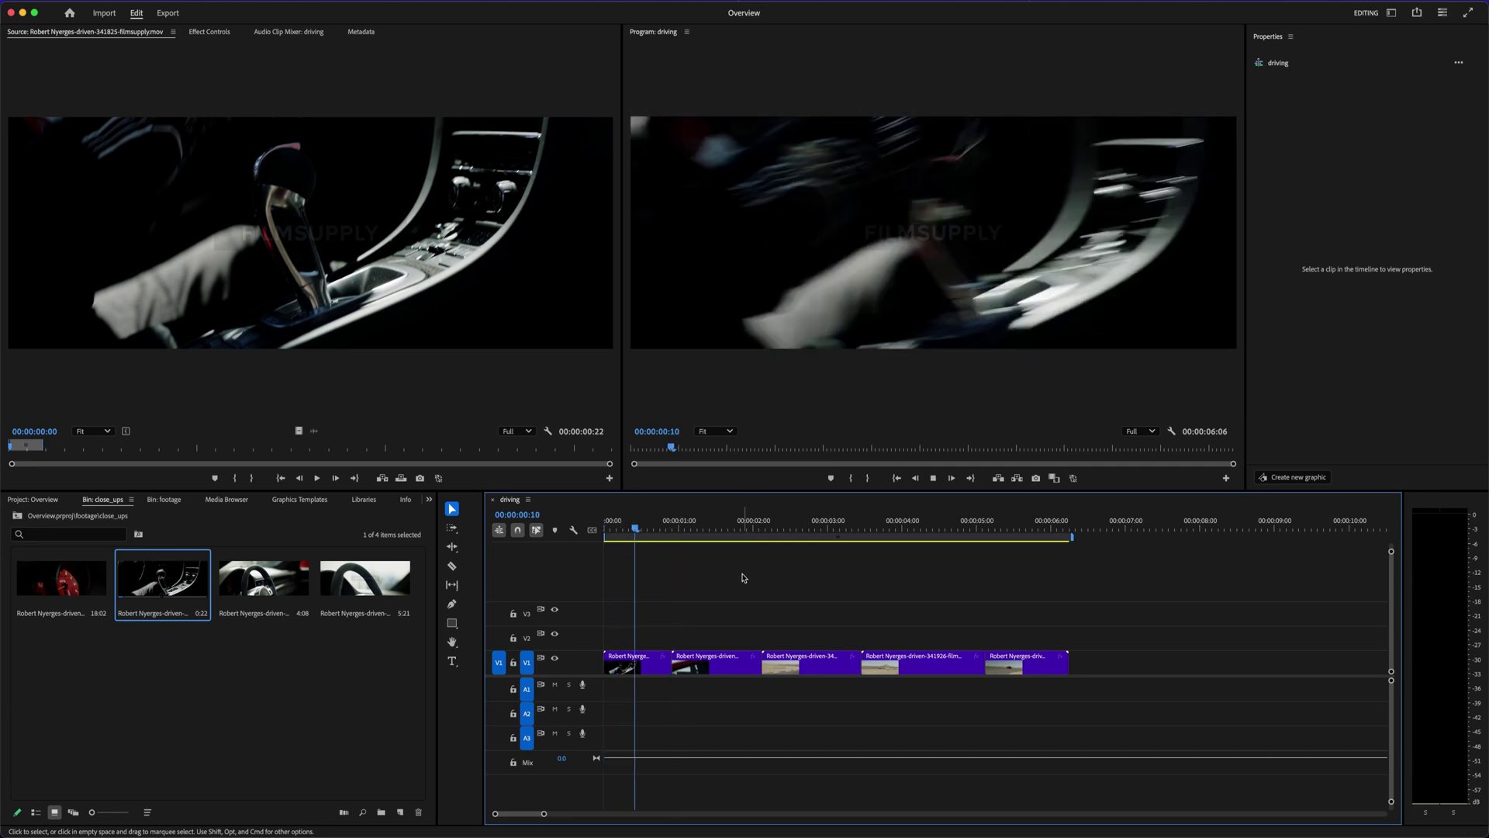
Step: Move all clips after the opening gear-shifter clip 6 frames earlier, overwriting its end, and play back the opening from the start
drag(1195, 643, 670, 696)
key(=)
drag(925, 664, 796, 674)
click(895, 614)
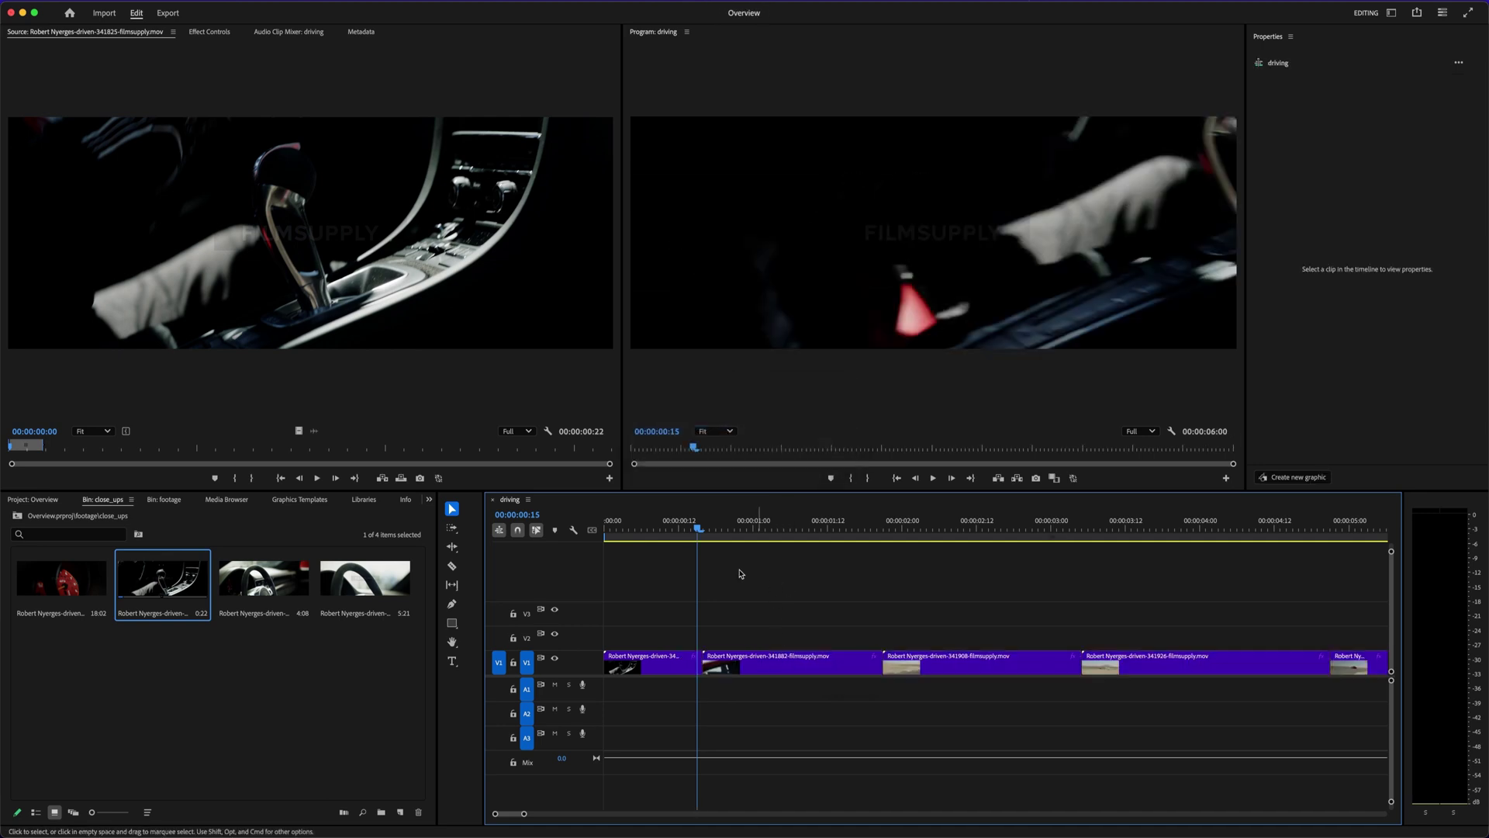
key(Home)
key(backslash)
key(space)
key(=)
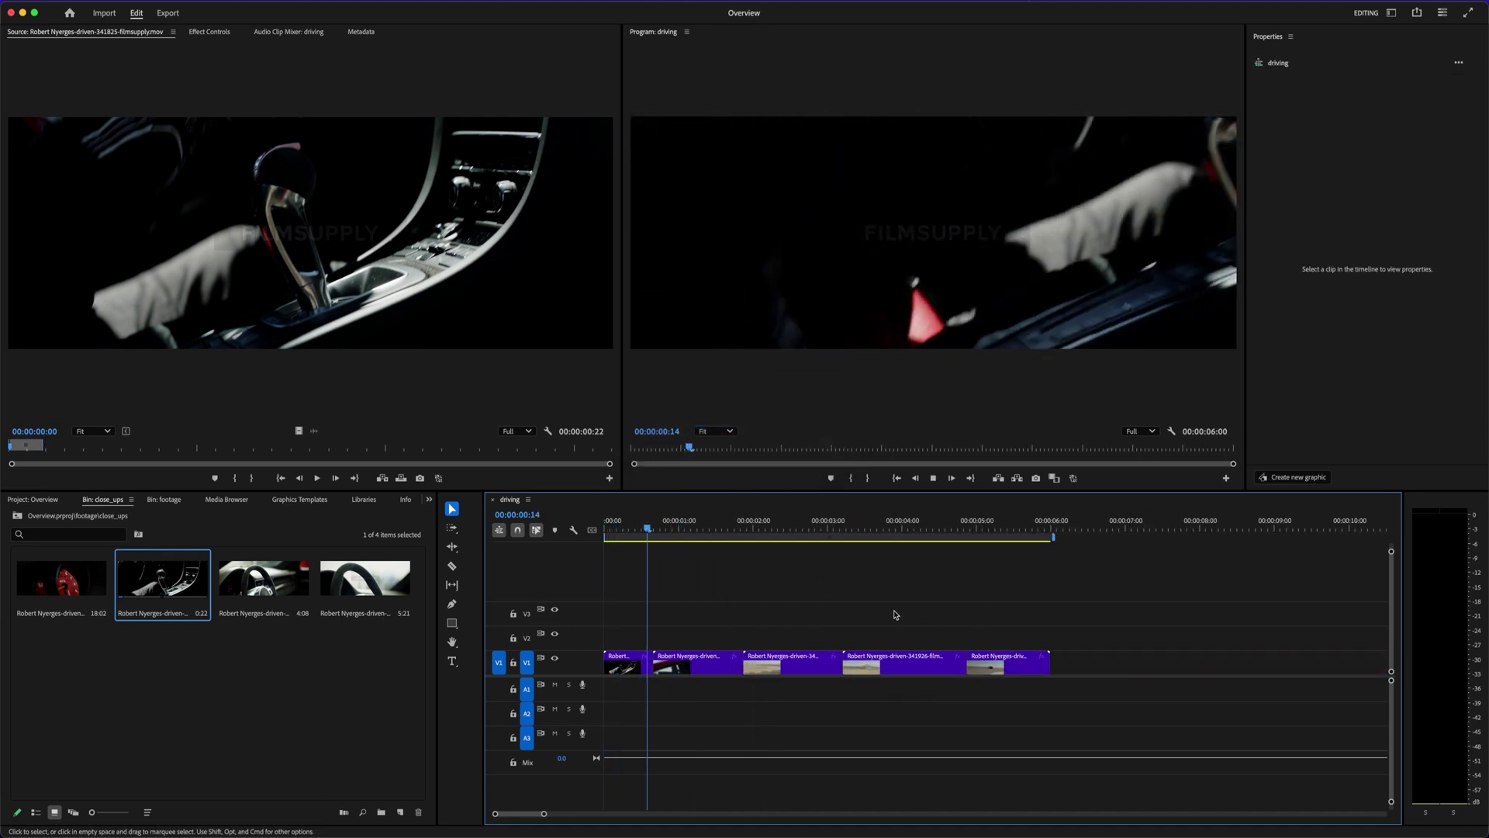
key(Home)
key(=)
key(space)
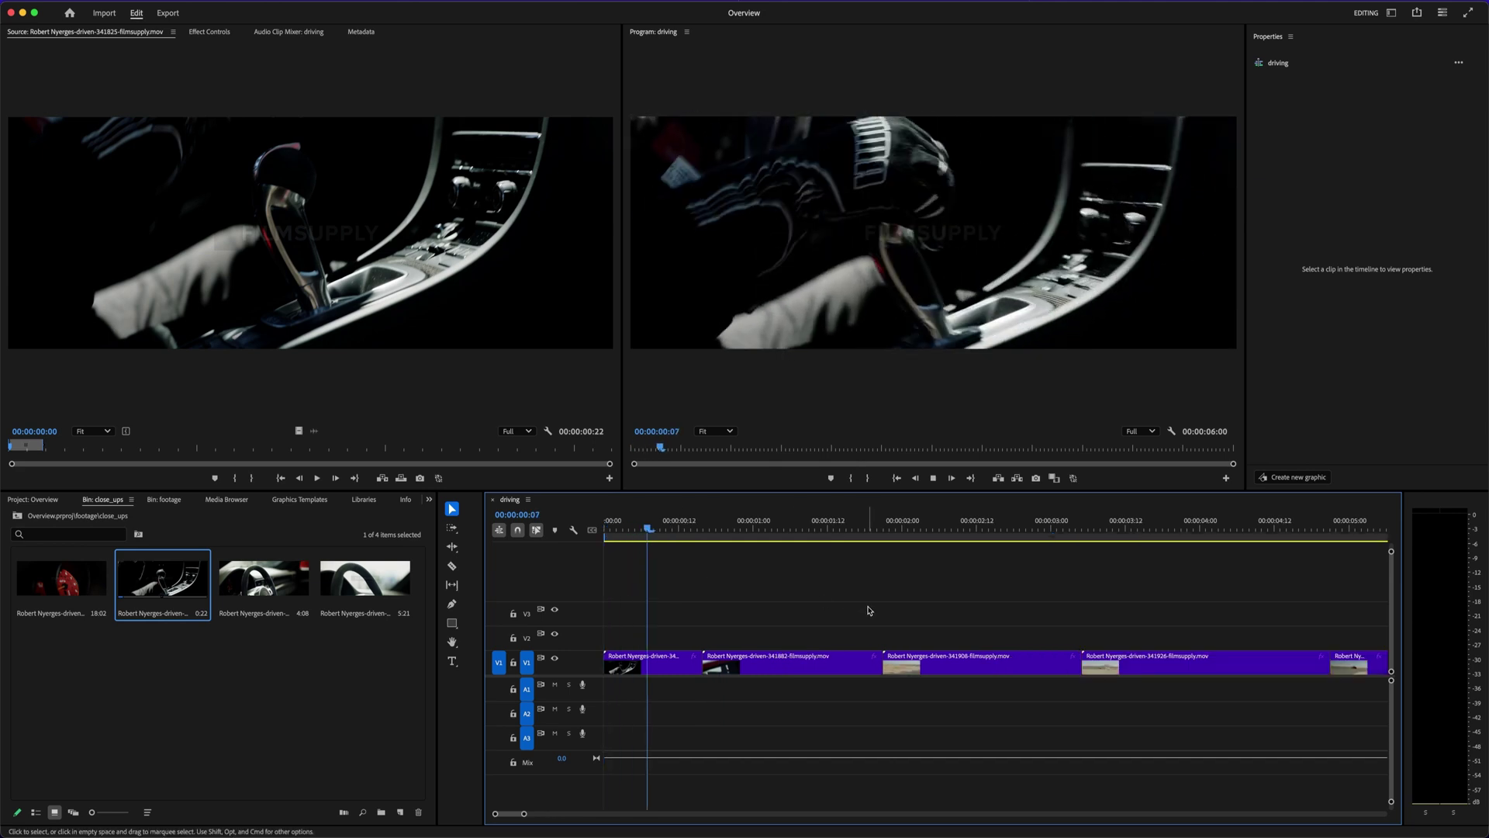
key(space)
Step: Move all clips after the opening gear-shifter clip one more frame earlier, to 00:00:00:15, and play across the cut
key(minus)
drag(1133, 689, 653, 638)
key(=)
key(=)
drag(845, 667, 833, 668)
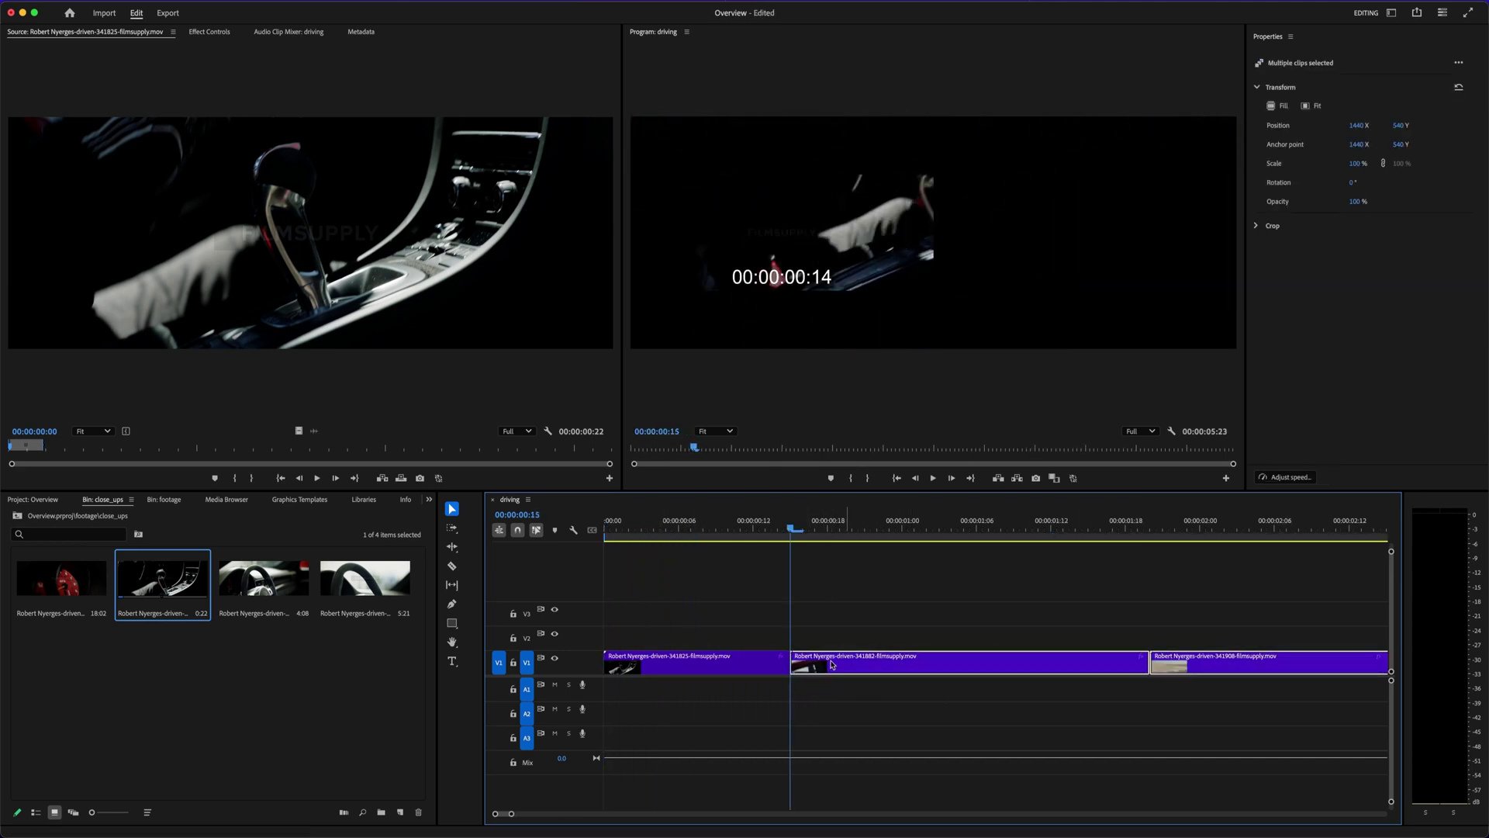
drag(764, 526, 717, 526)
key(space)
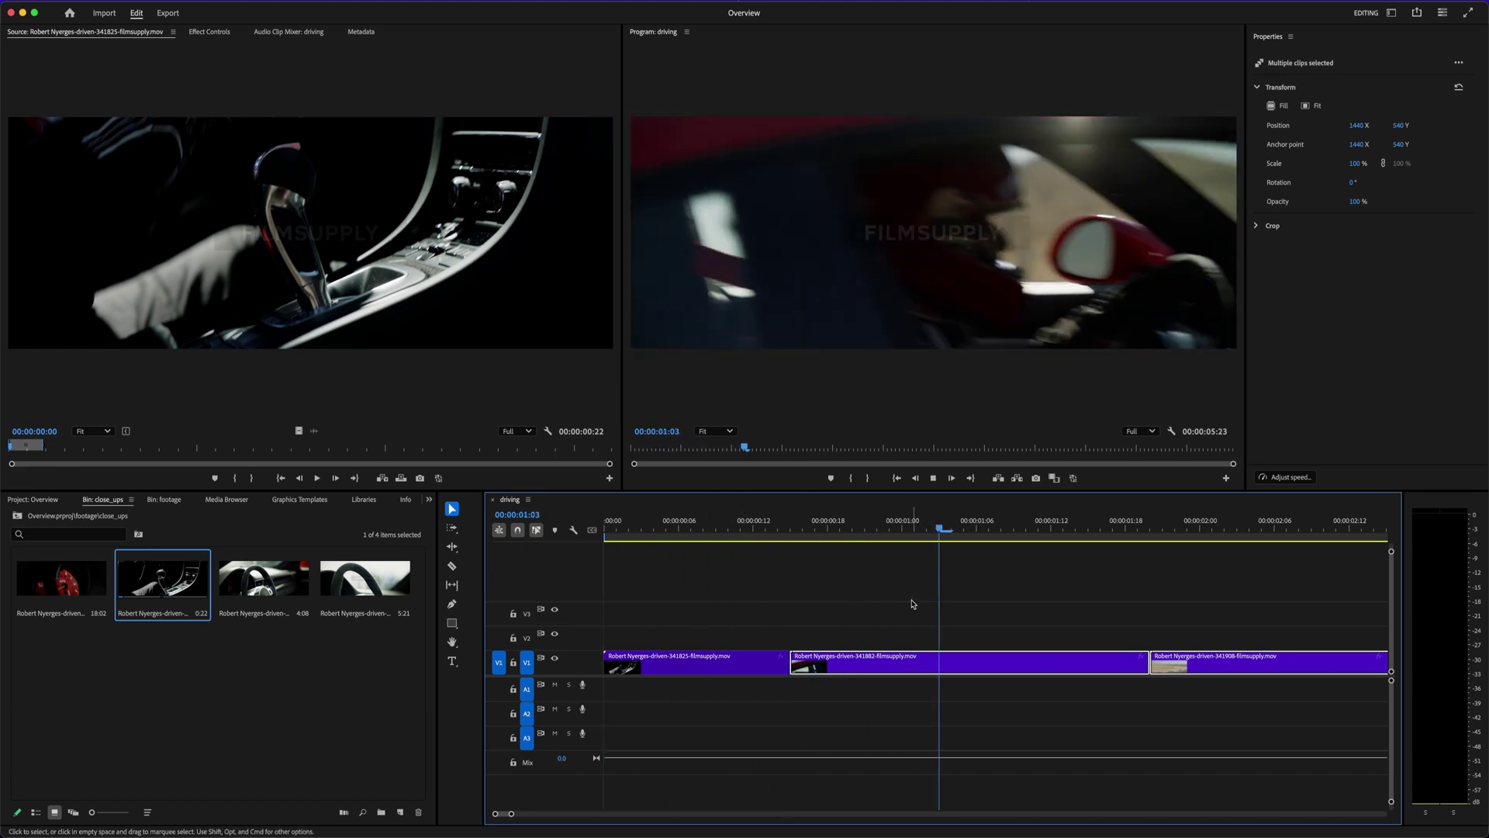
Step: Deselect the clips, play back the sequence, and park the playhead at 00:00:04:20, where the last clip starts
key(minus)
key(minus)
click(936, 604)
key(space)
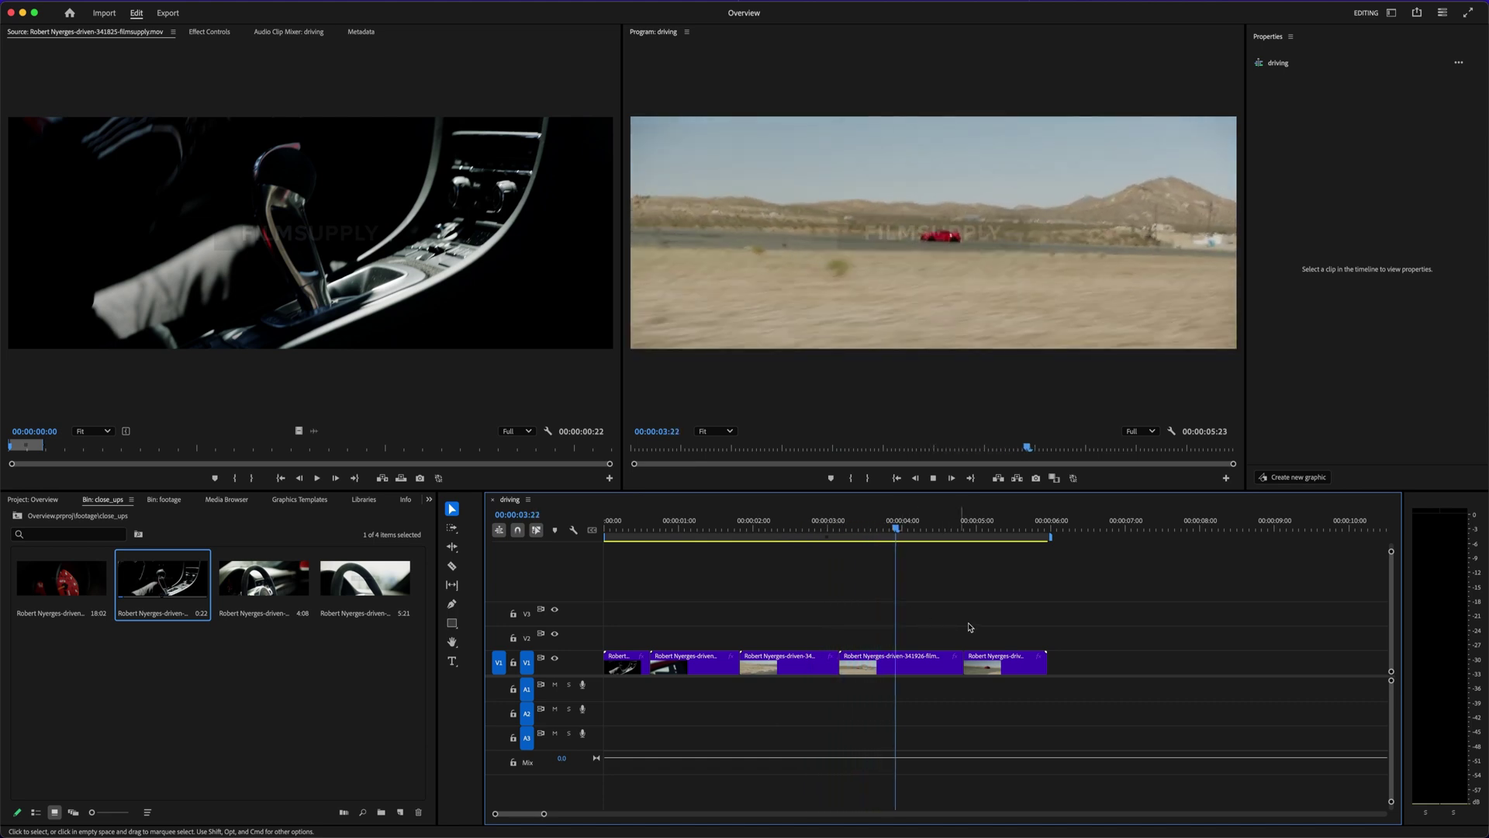
key(space)
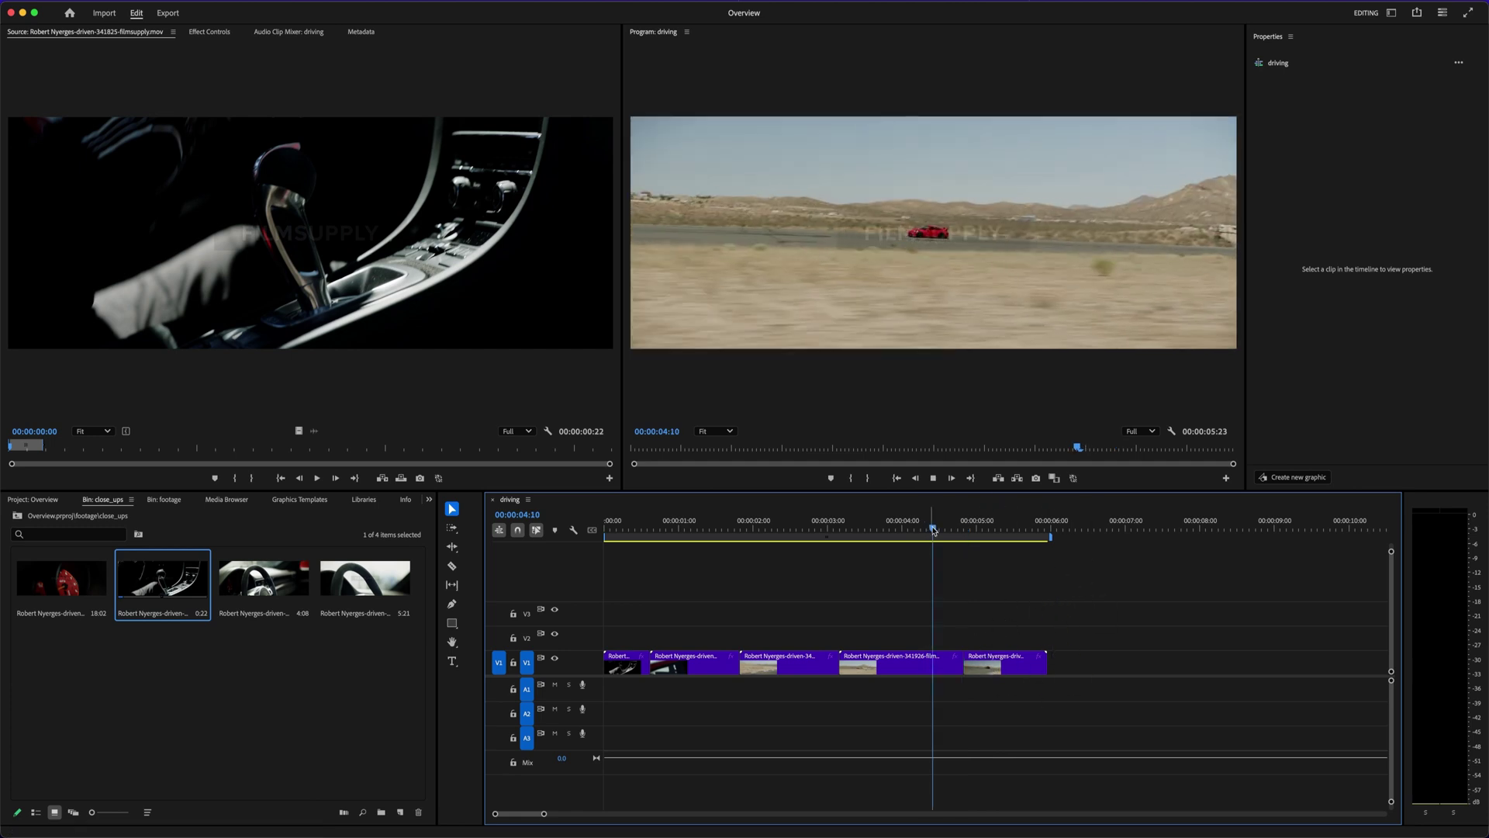
key(space)
key(space)
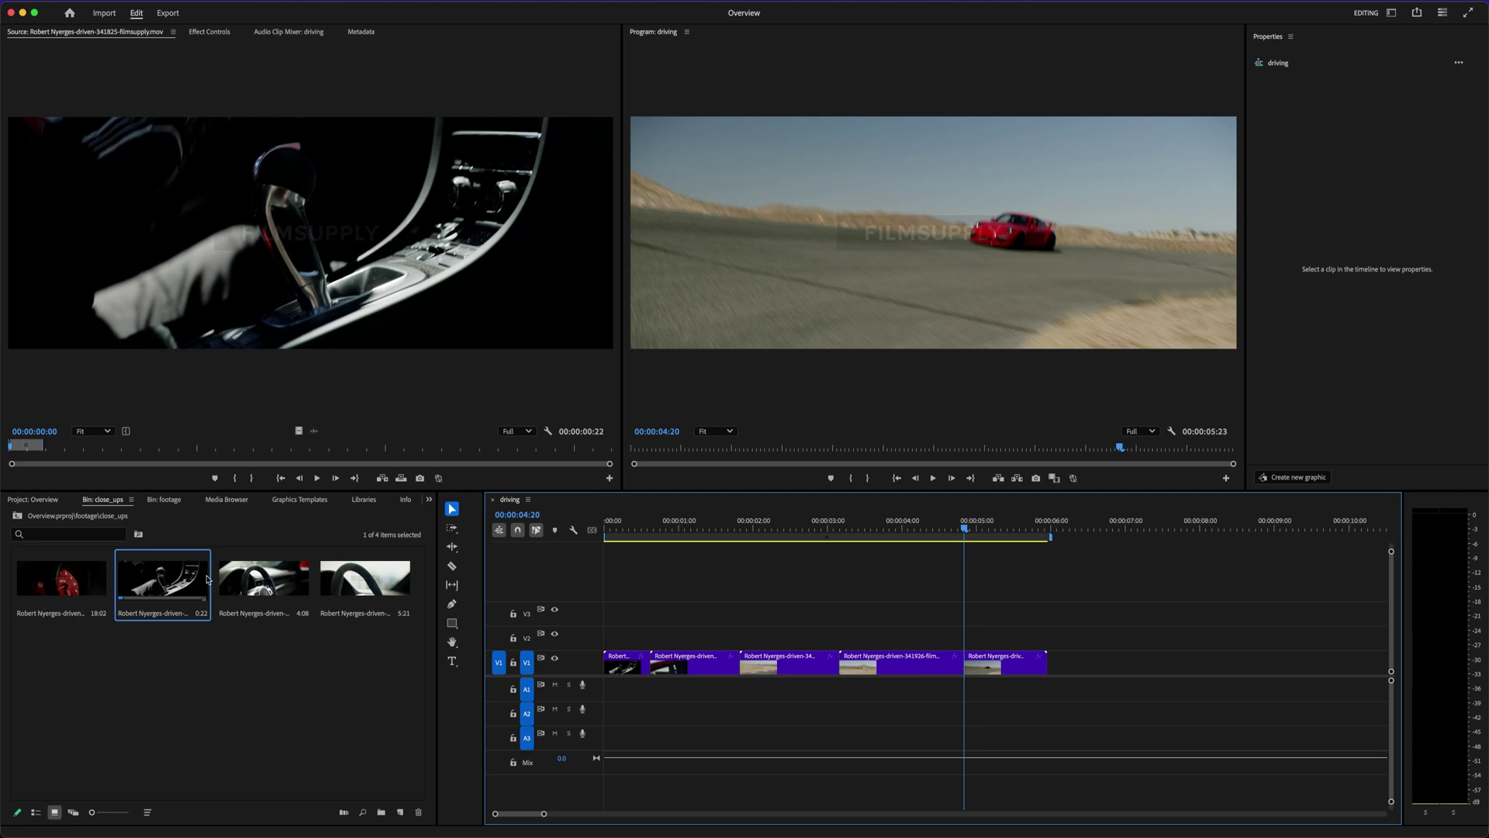
Step: Mark a new source range in the gear-shifter close-up from 00:00:01:20 to 00:00:02:09
click(56, 445)
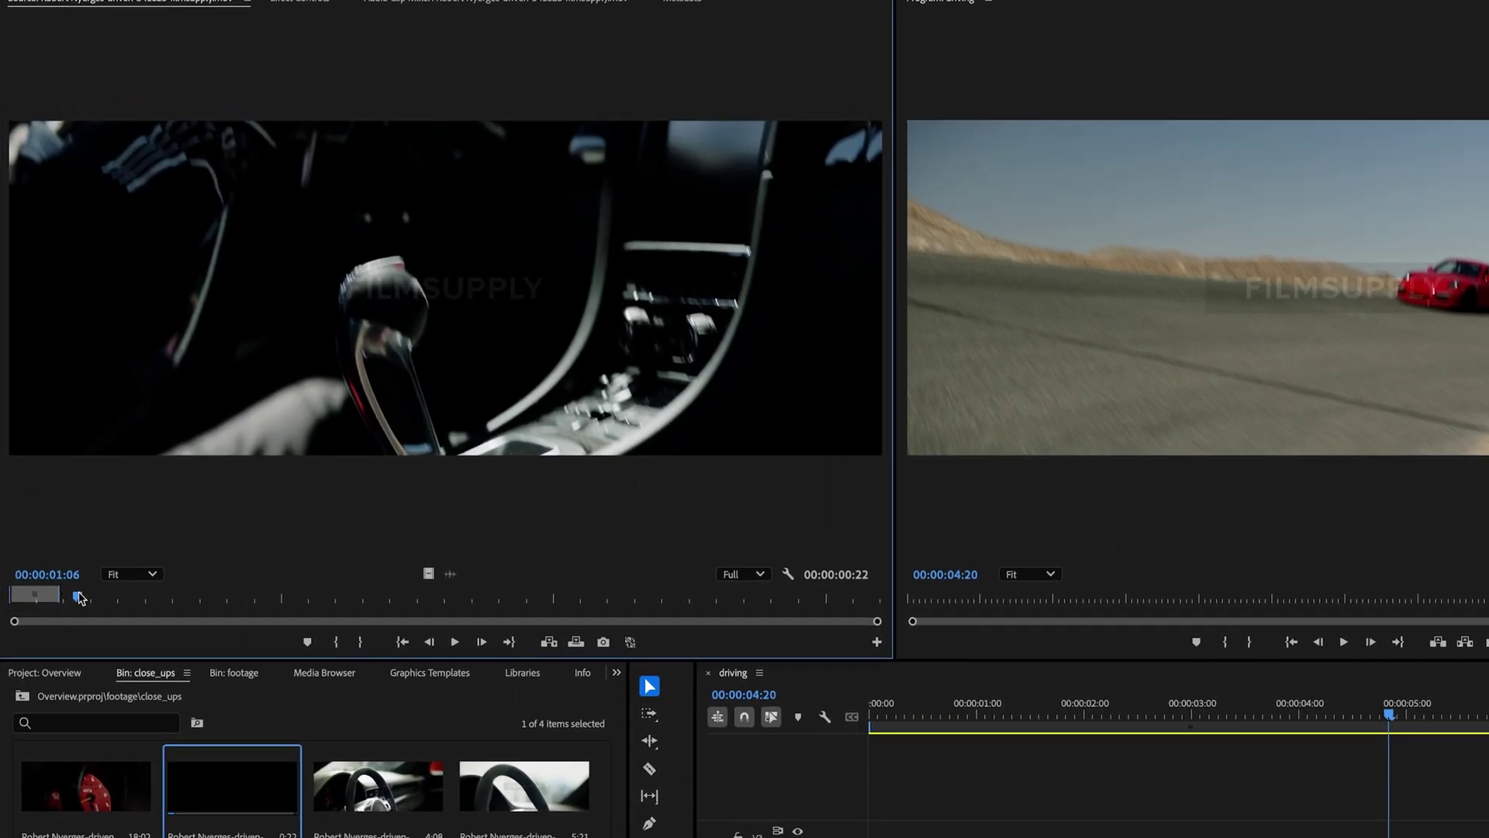
drag(80, 597, 60, 598)
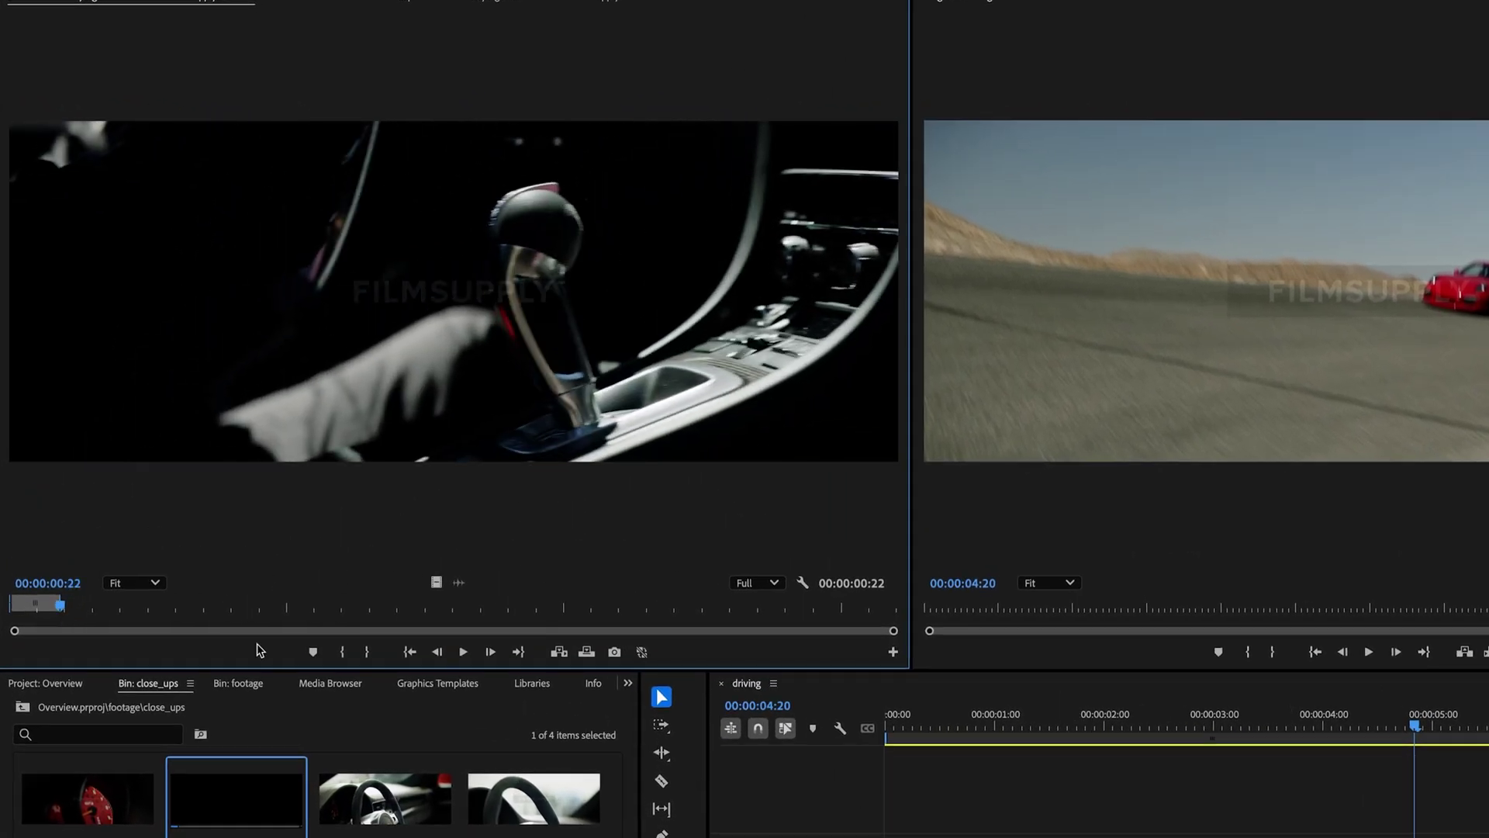
click(463, 652)
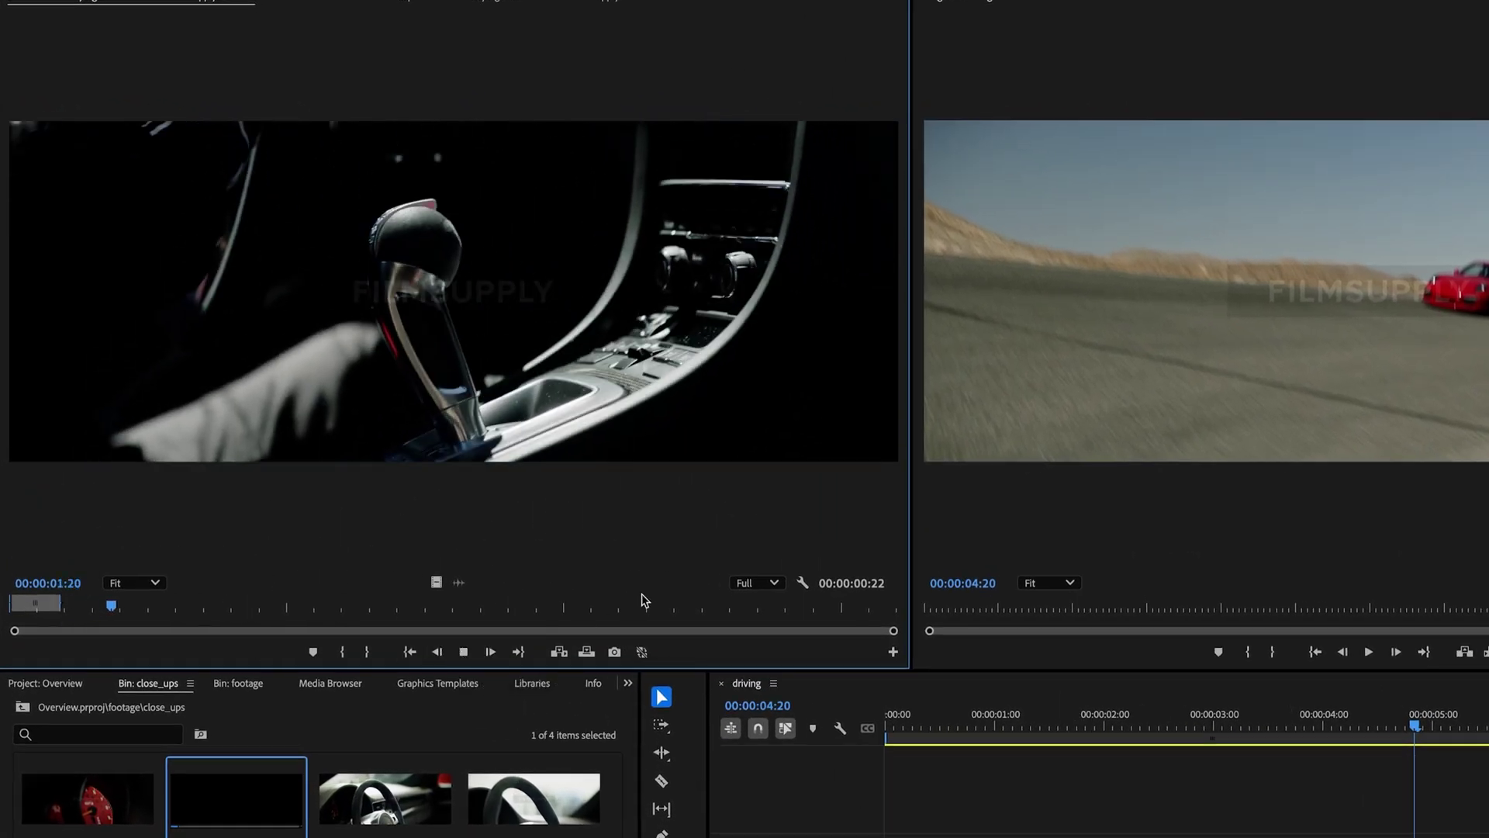
key(space)
key(space)
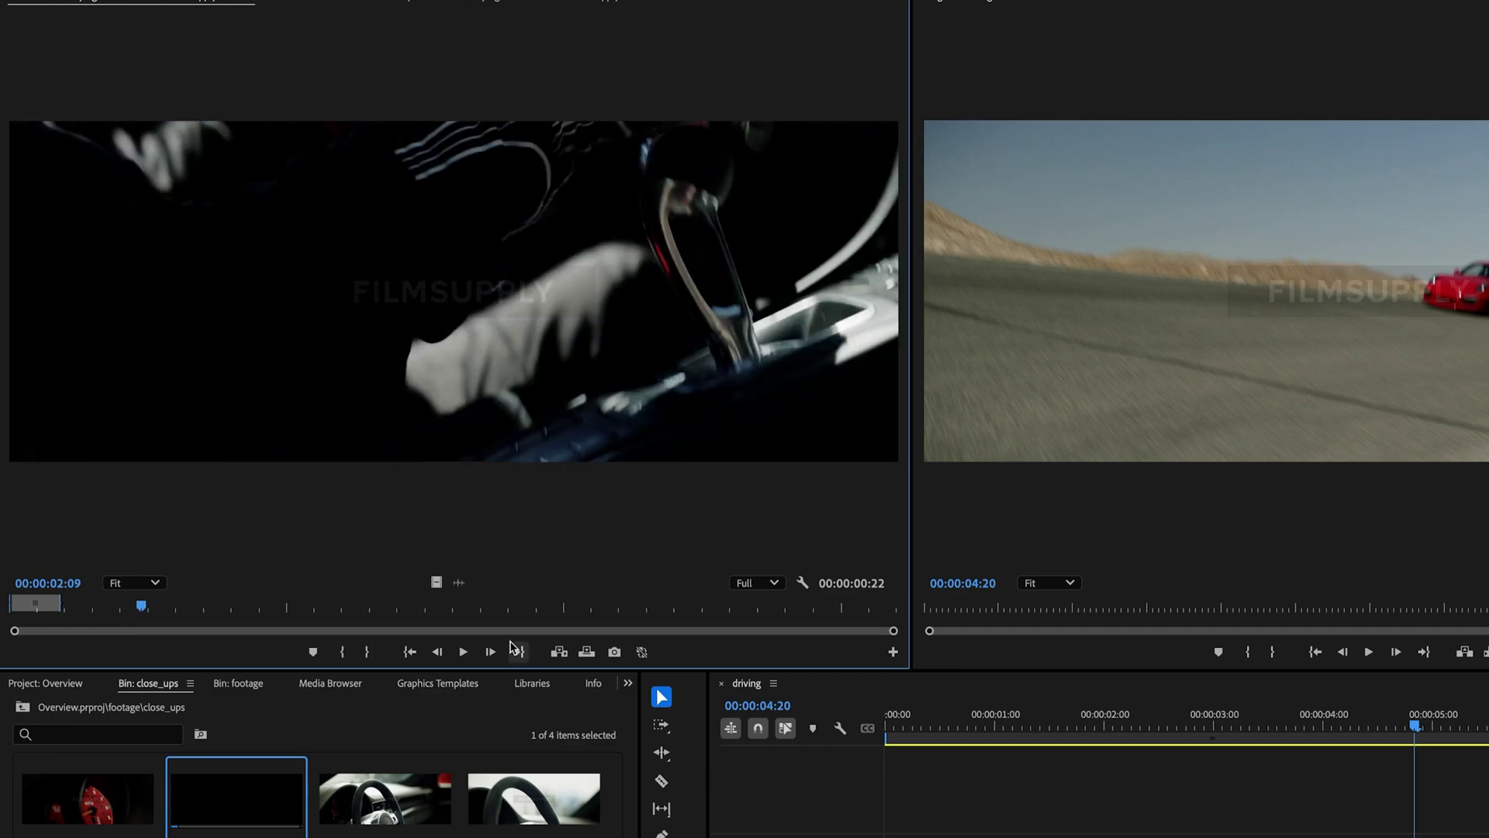
click(369, 653)
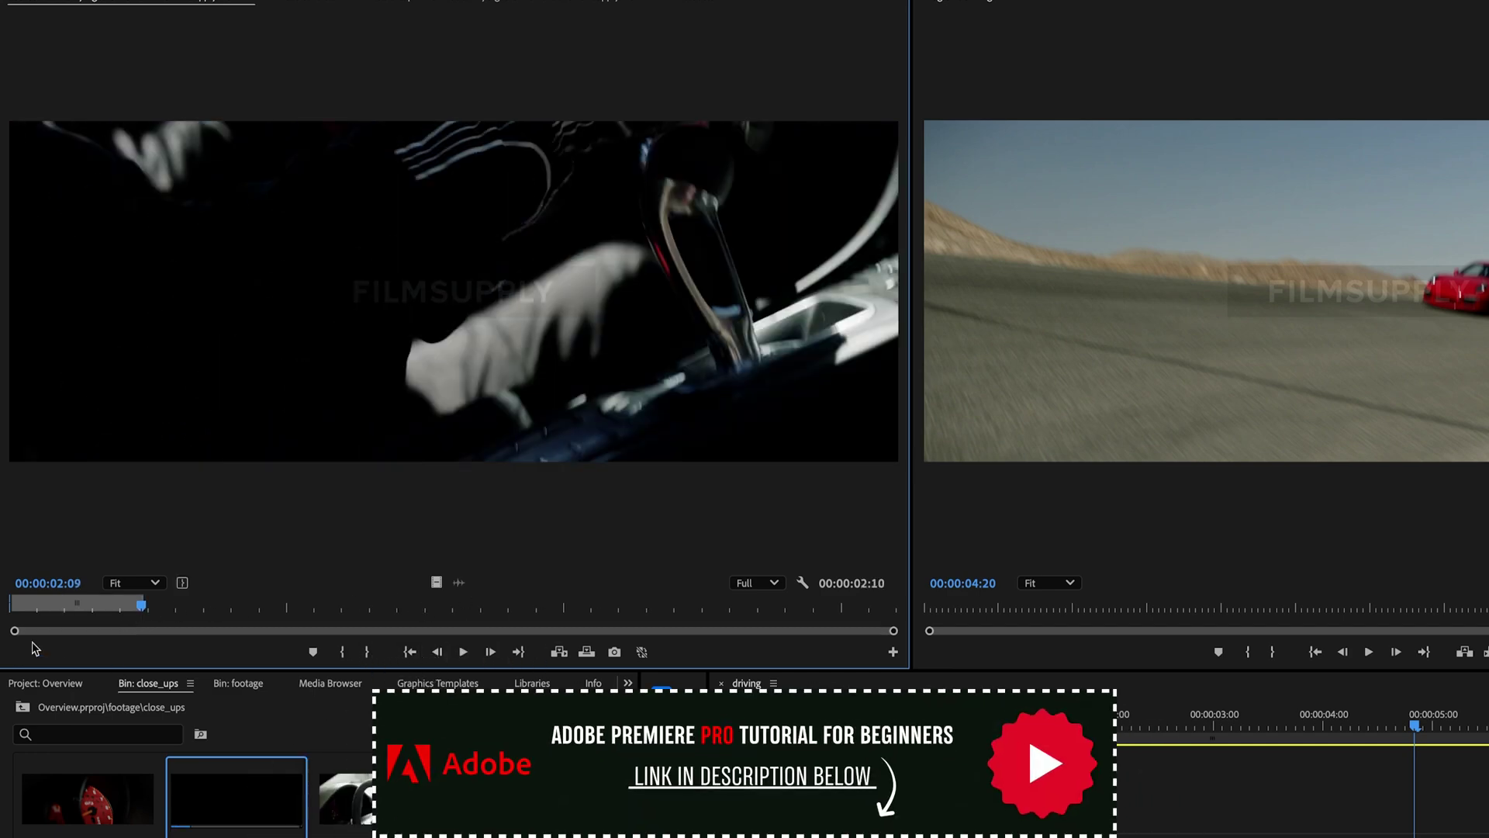
click(71, 611)
key(space)
key(space)
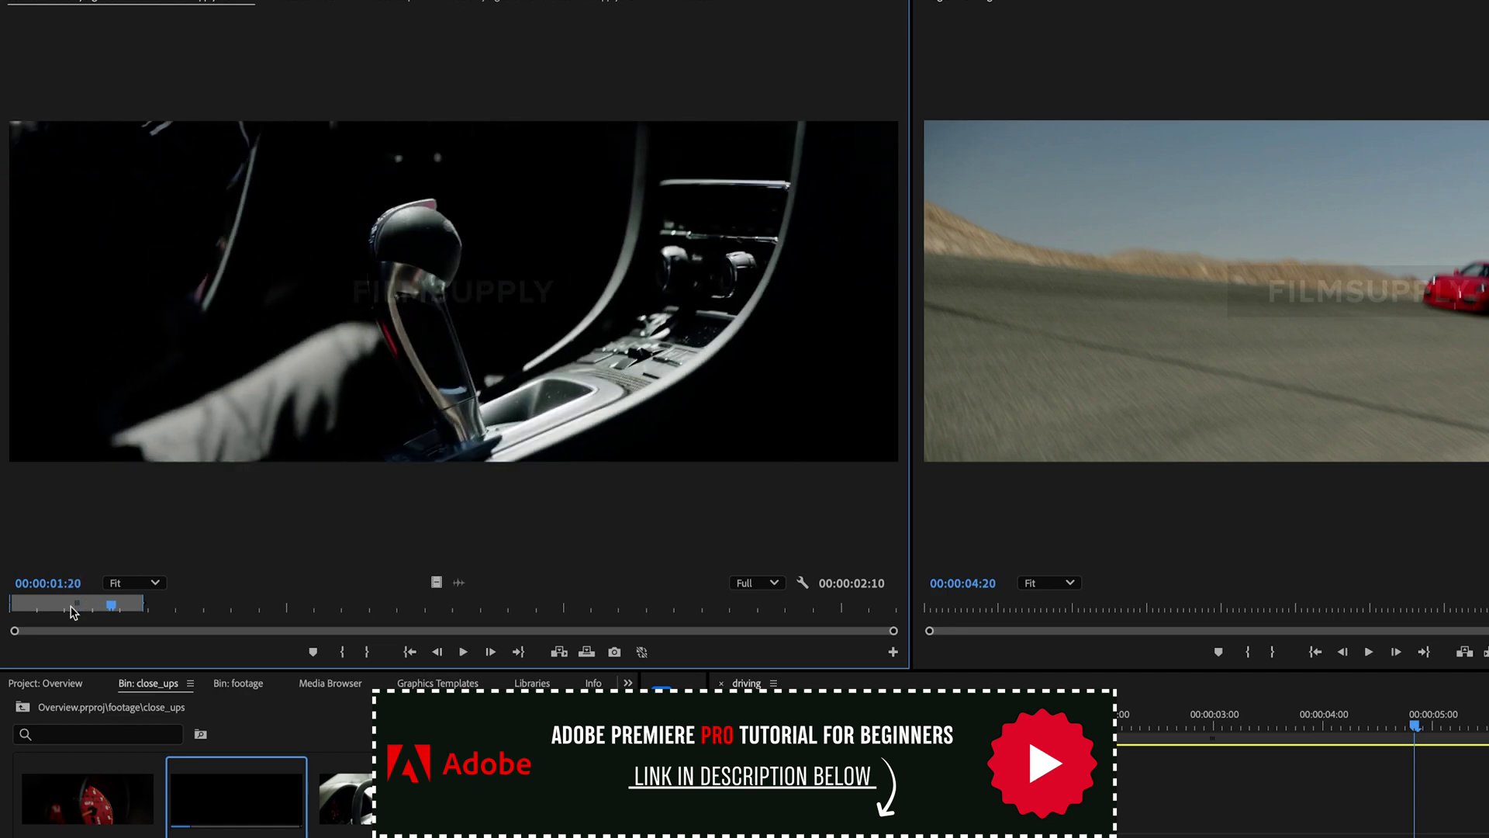
click(344, 654)
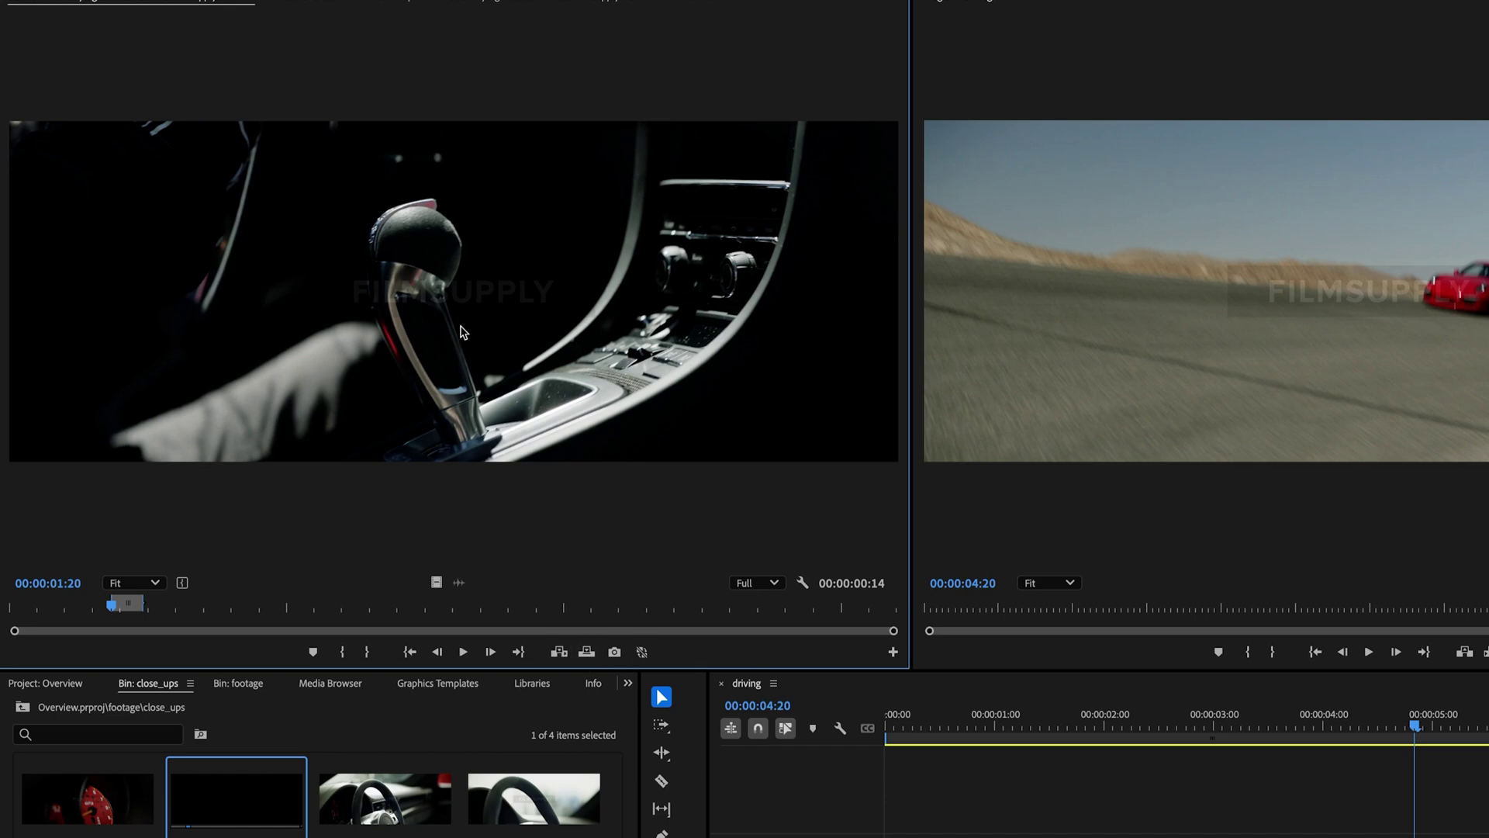
Step: Insert the marked gear-shifter range on V1 at 00:00:04:20, ahead of the last clip, and save the project
drag(463, 332, 974, 669)
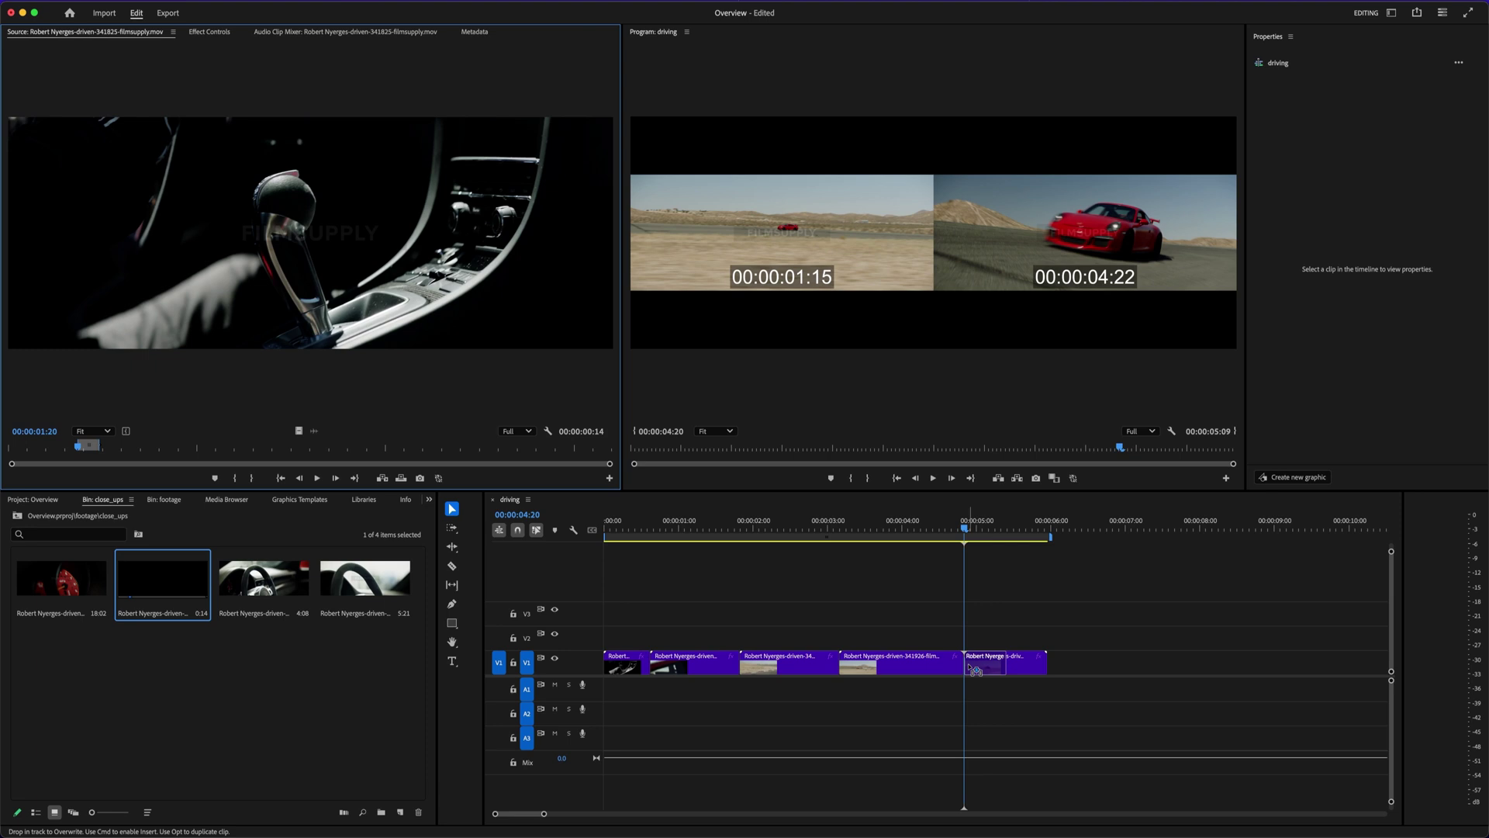
key(super)
drag(974, 669, 969, 672)
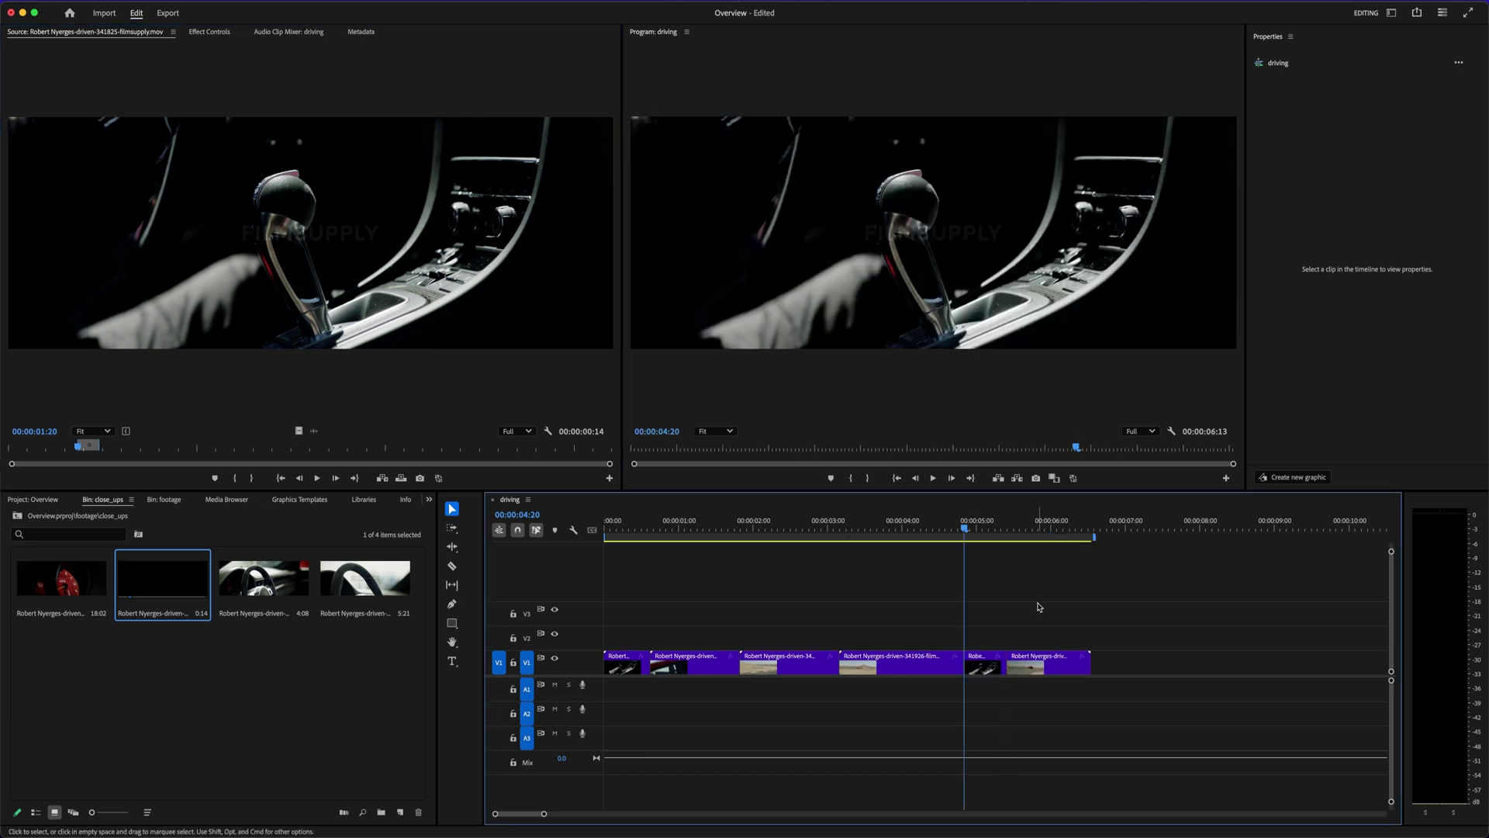
key(super+s)
Step: Open the red tachometer clip from the close_ups bin as the source clip
double_click(57, 593)
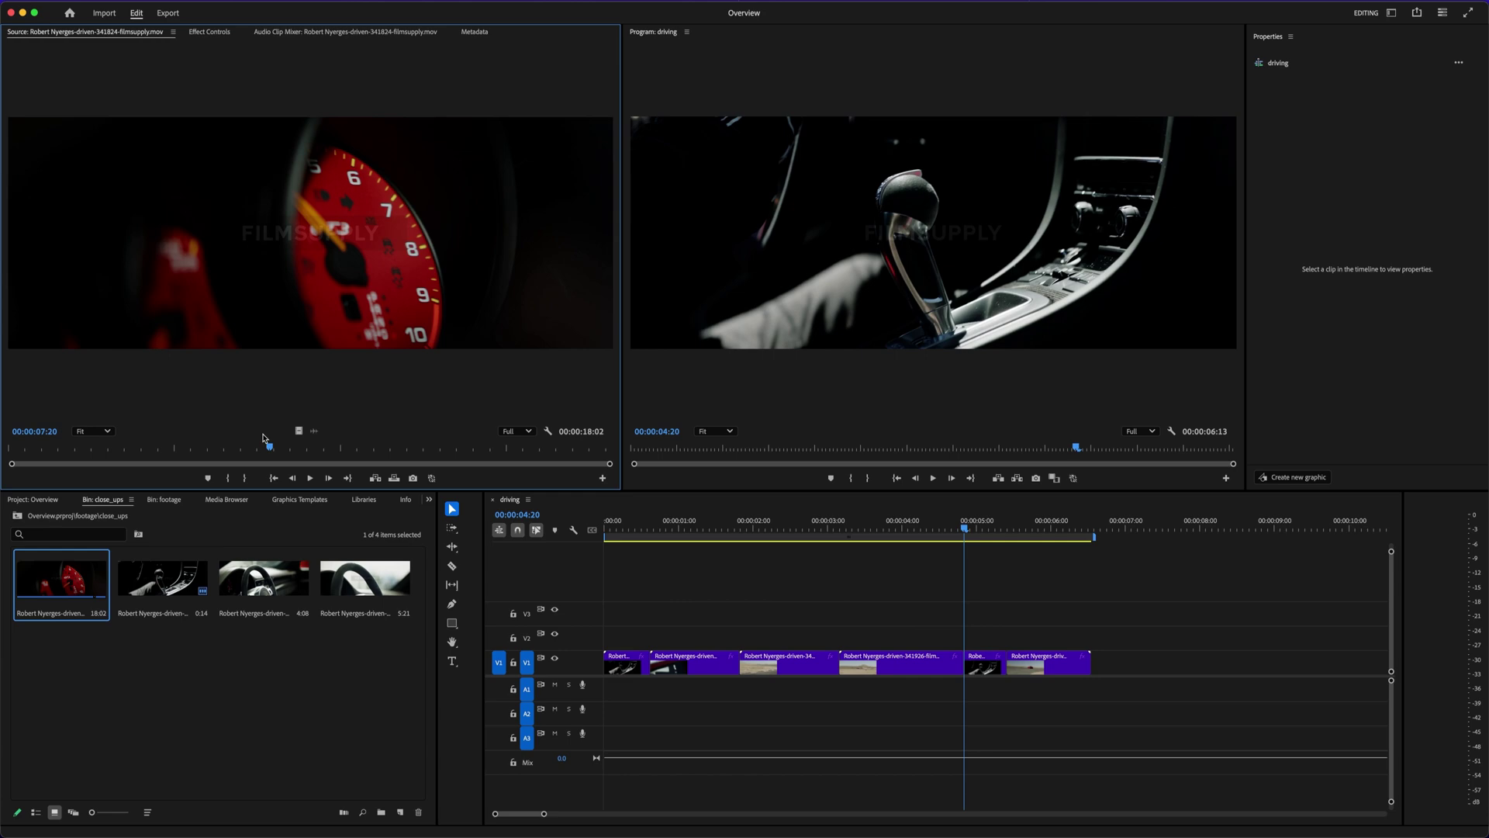